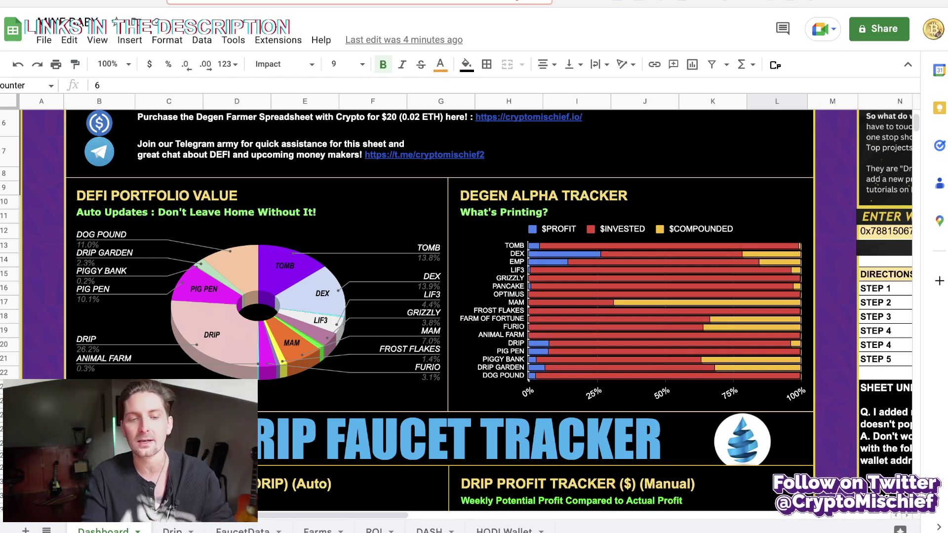
Look over the Drip and FaucetData sheets, and return to the Dashboard sheet
key("ctrl+Page_Down")
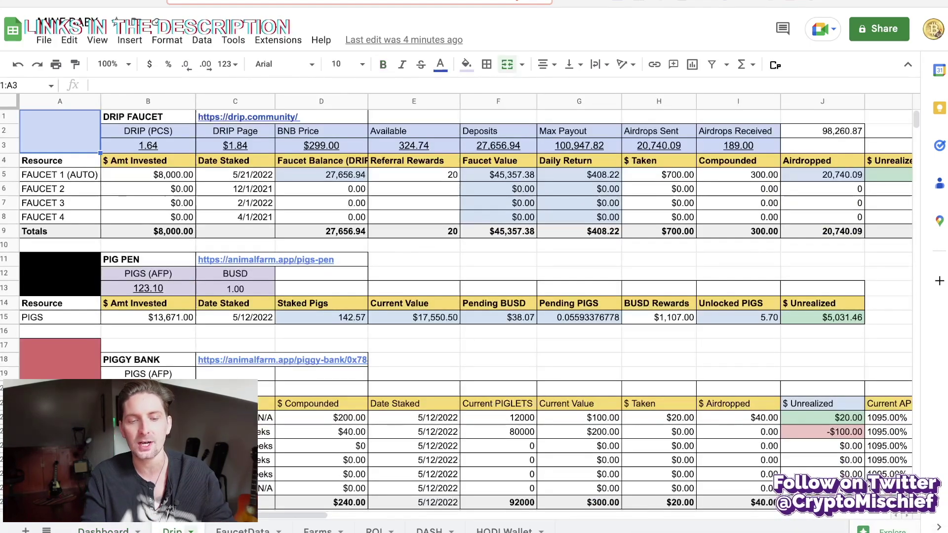
left_click(237, 531)
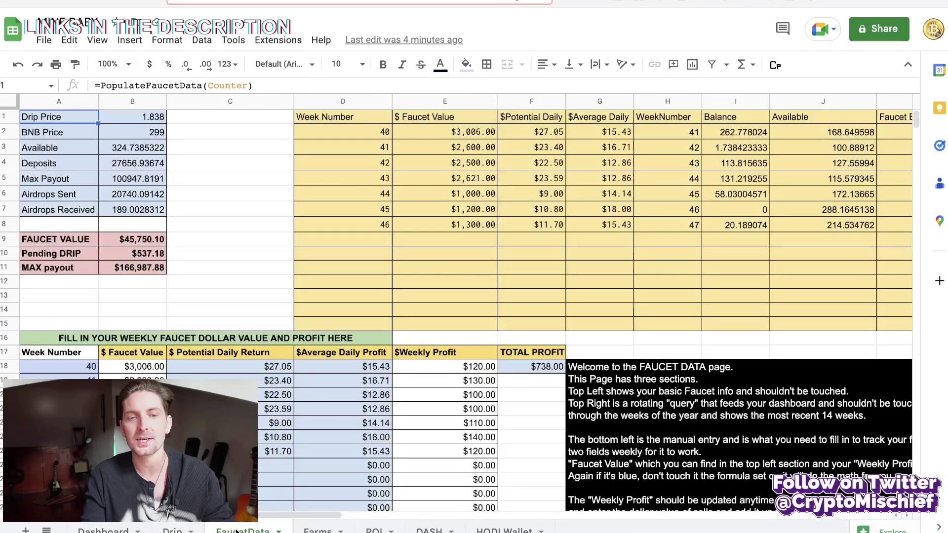
left_click(102, 531)
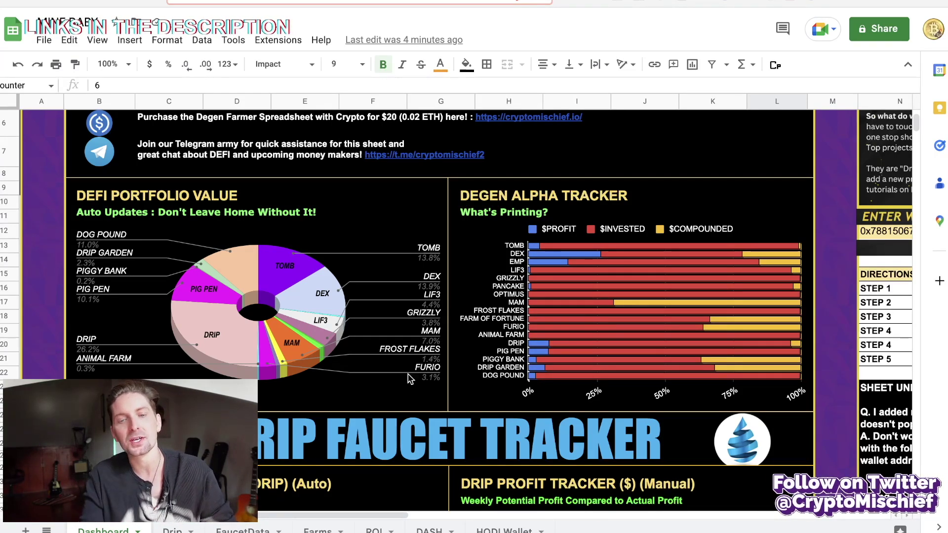
Examine the Drip growth tracker and Drip profit tracker charts on the Dashboard
scroll(386, 394, "down", 5)
scroll(386, 394, "down", 3)
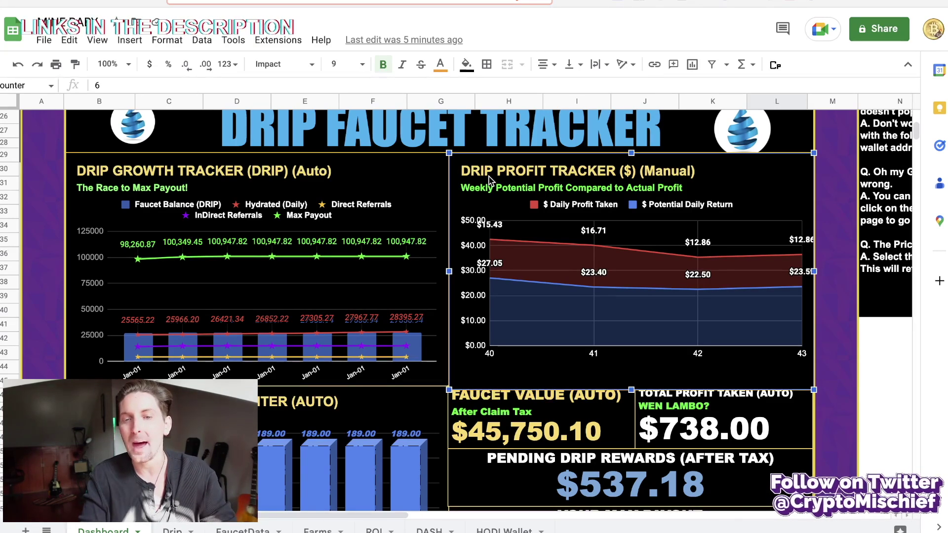
left_click(187, 219)
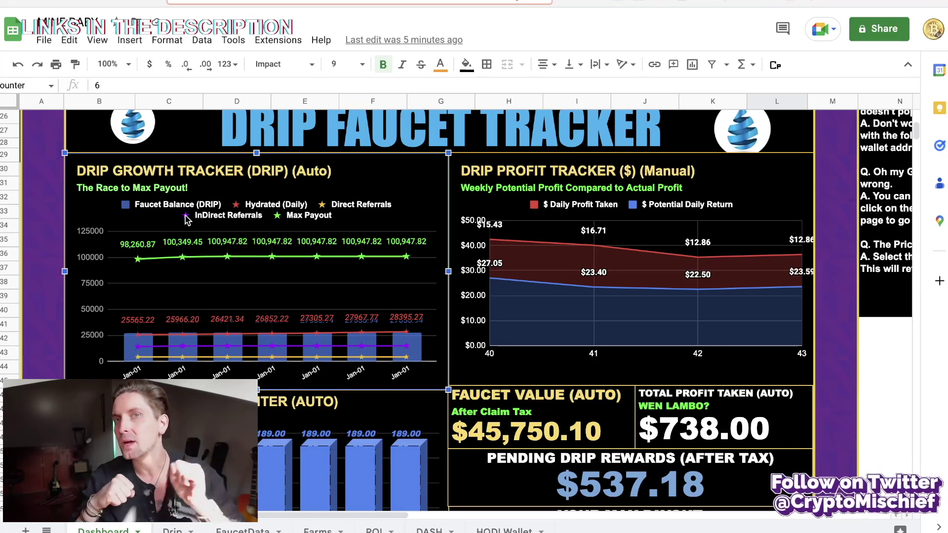
left_click(543, 178)
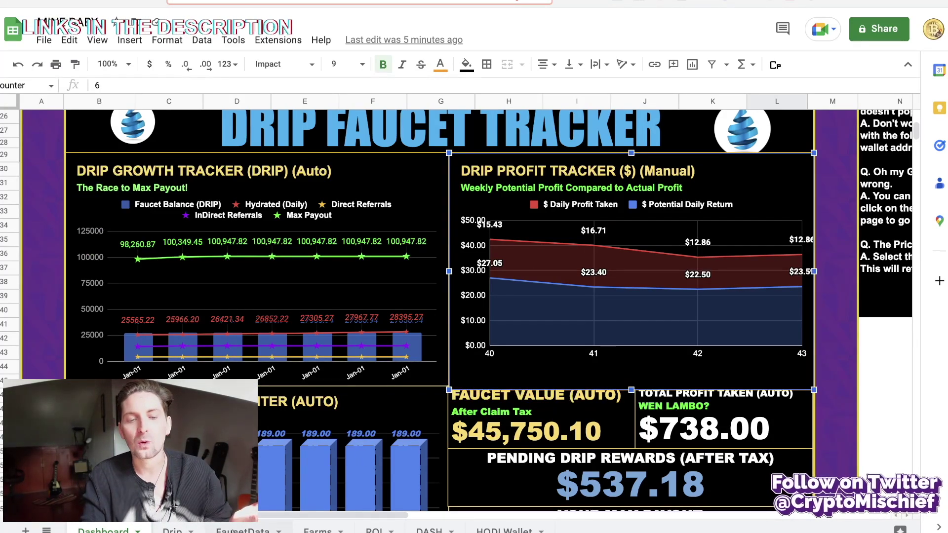
Check the weekly faucet value and profit entry table on the FaucetData sheet
left_click(232, 531)
scroll(318, 310, "down", 3)
scroll(318, 310, "up", 3)
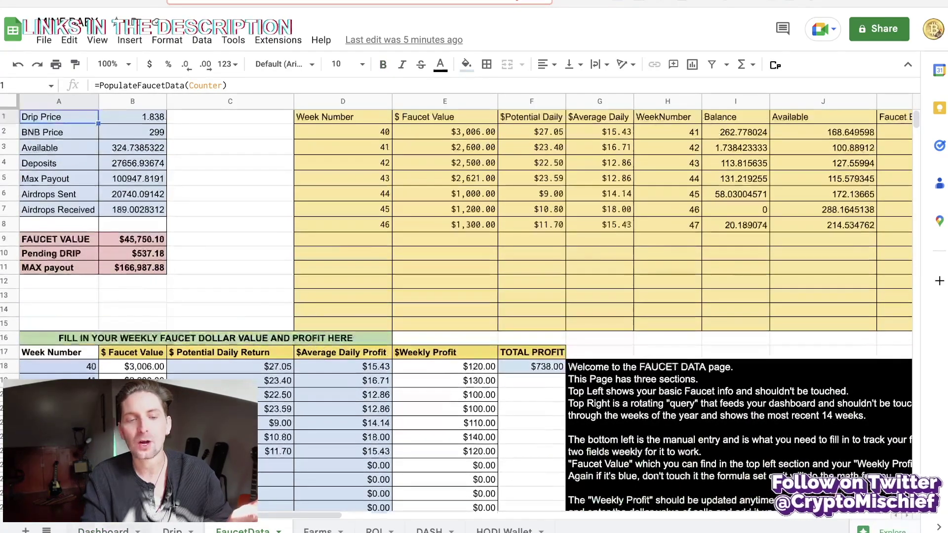
Examine the Dashboard's airdrops received counter and its faucet value, total profit, pending DRIP rewards and max payout scorecards
left_click(97, 531)
scroll(367, 295, "down", 10)
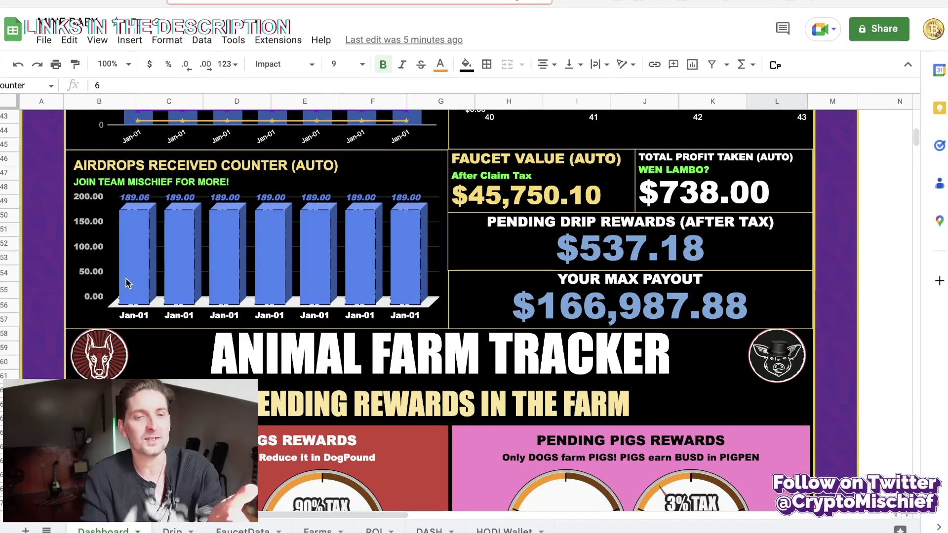
left_click(303, 251)
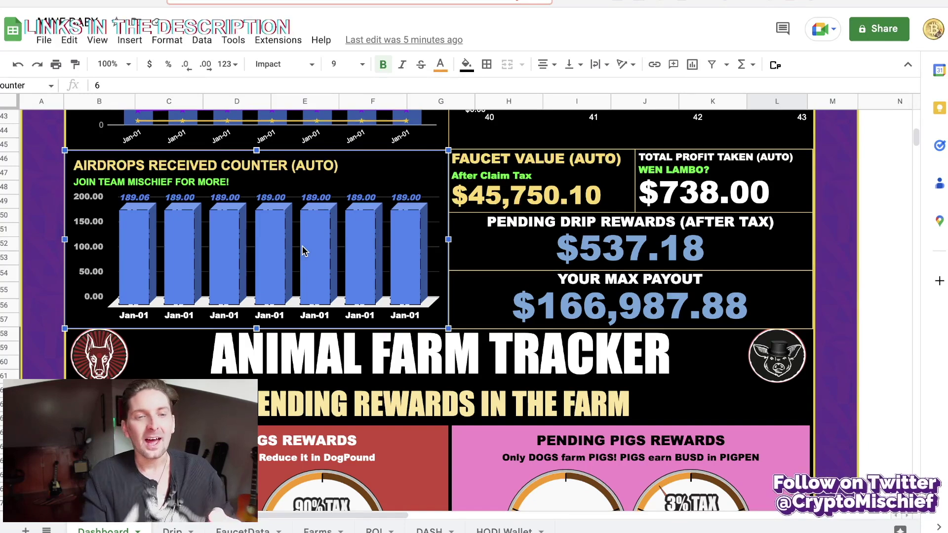
left_click(561, 210)
left_click_drag(561, 211, 557, 210)
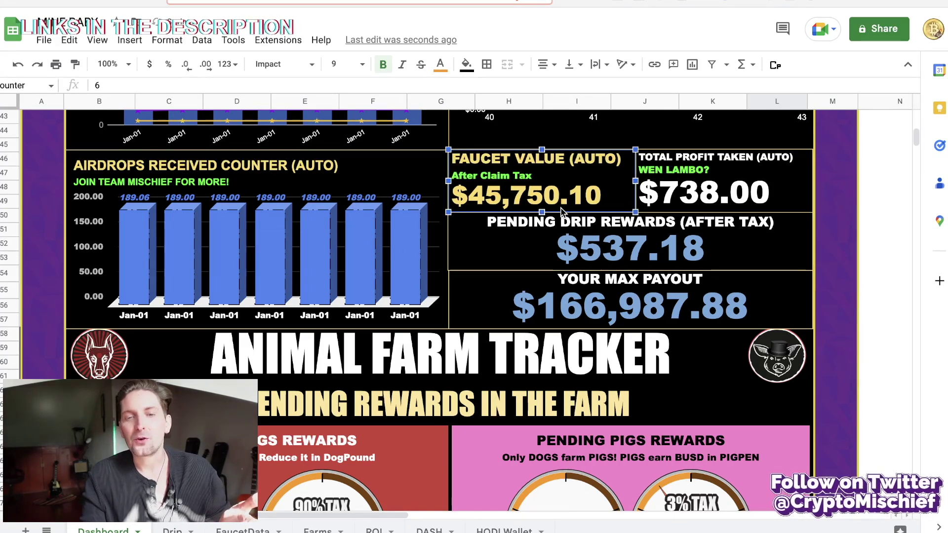
left_click(666, 207)
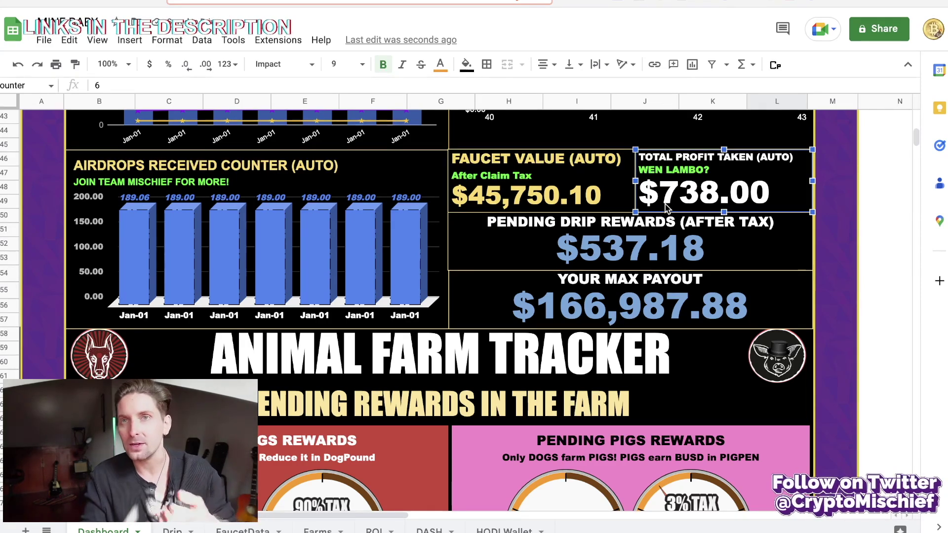
left_click(587, 249)
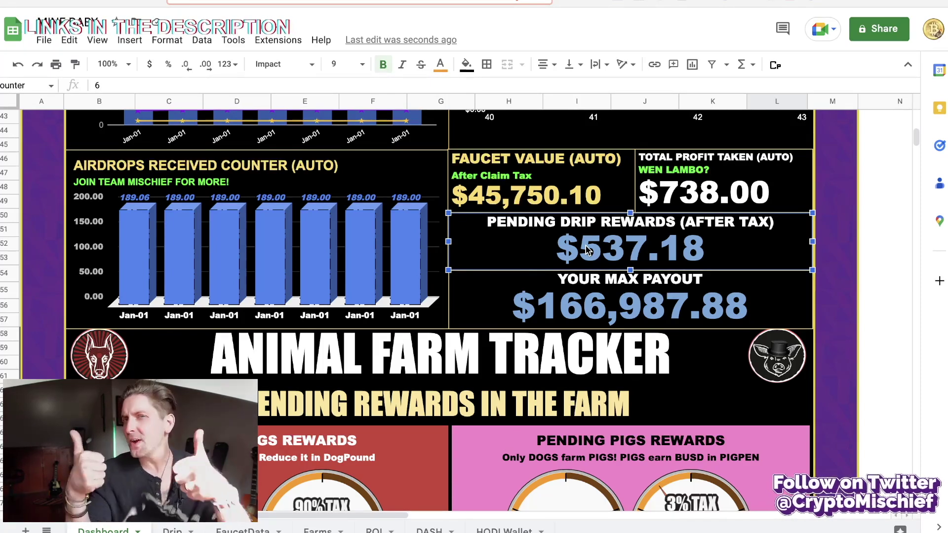
left_click(544, 300)
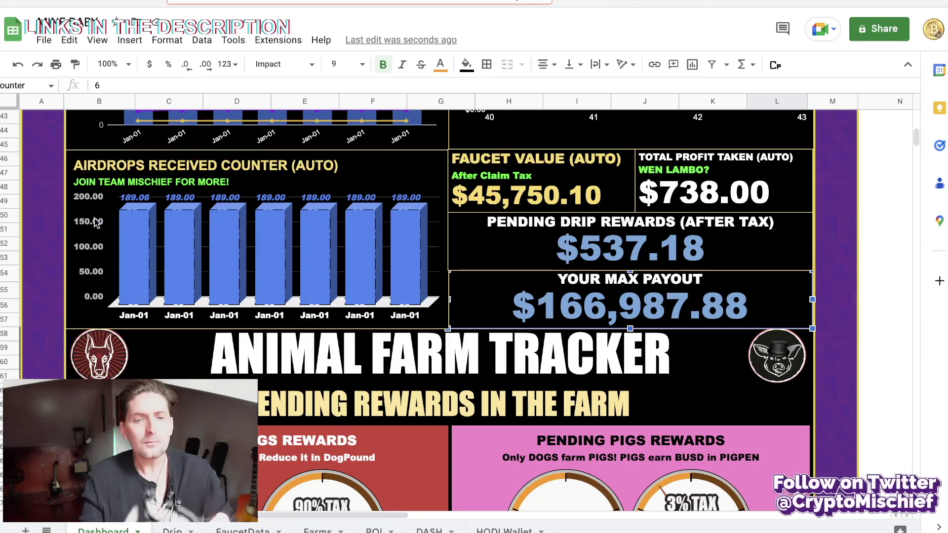
Review the Dashboard's Drip Faucet Tracker and Animal Farm Tracker sections
scroll(617, 265, "up", 5)
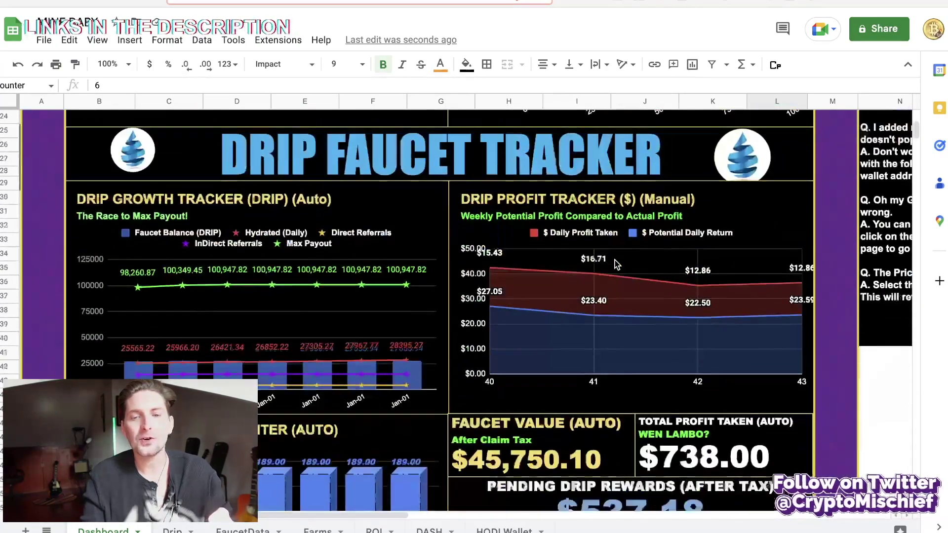
scroll(616, 265, "down", 8)
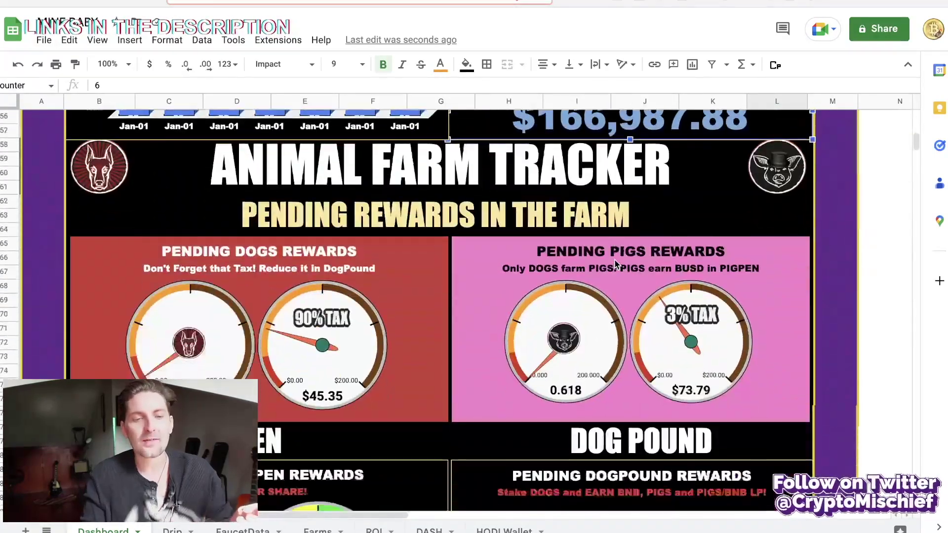
scroll(617, 265, "up", 3)
scroll(615, 259, "up", 7)
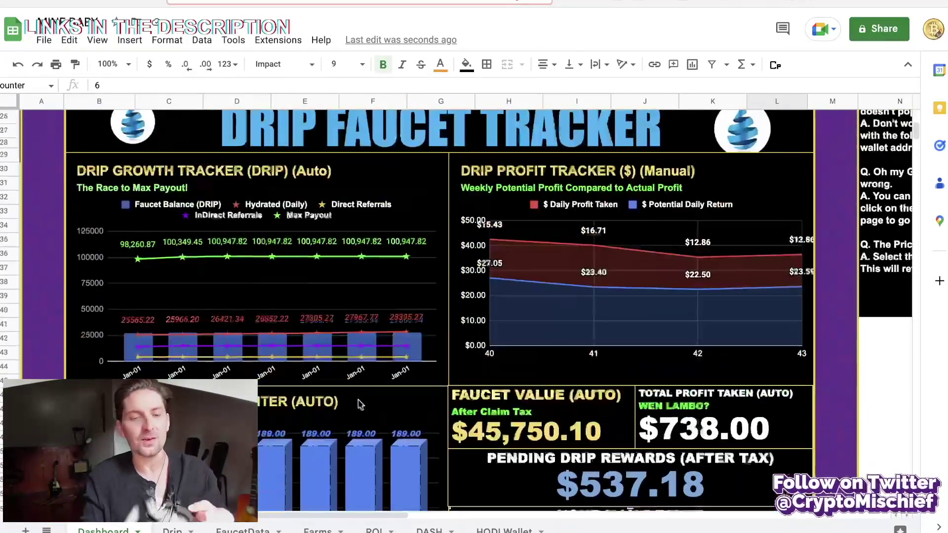
On the Drip sheet, inspect the formulas behind the Drip Faucet summary figures, from DRIP (PCS) price through Airdrops Received
left_click(170, 530)
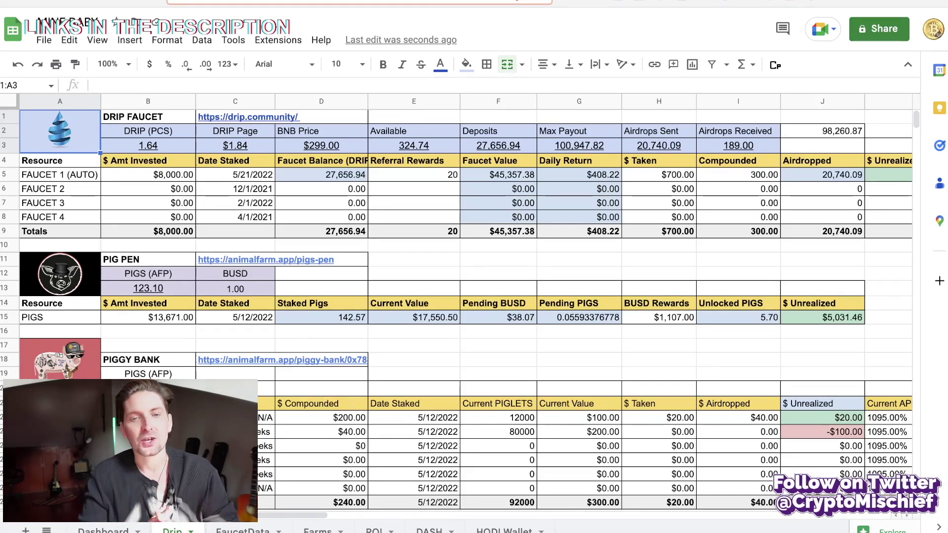
left_click(159, 146)
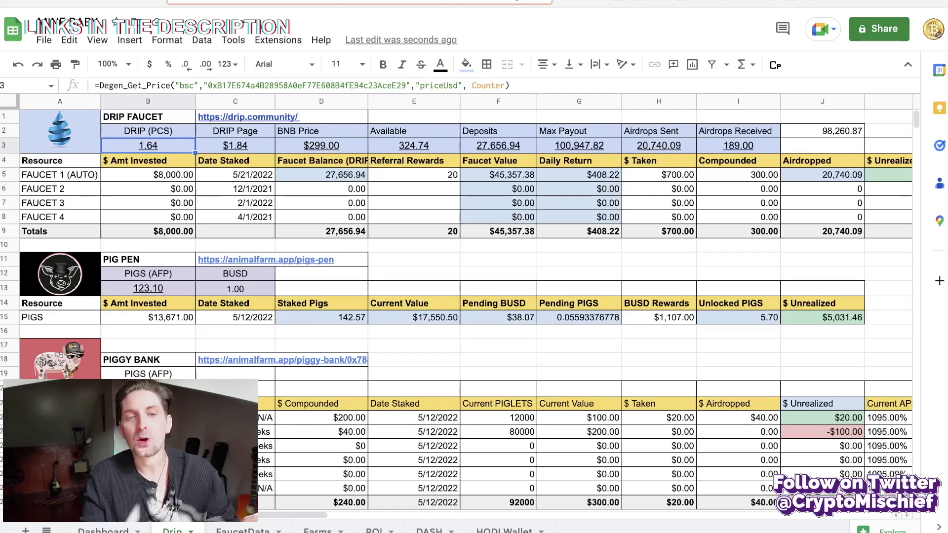
key("Right")
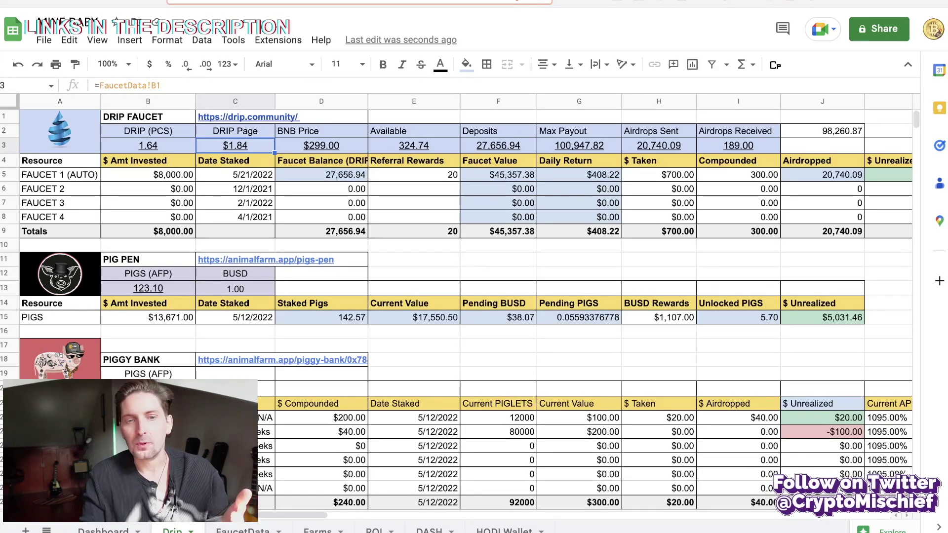
key("Right")
key("Right")
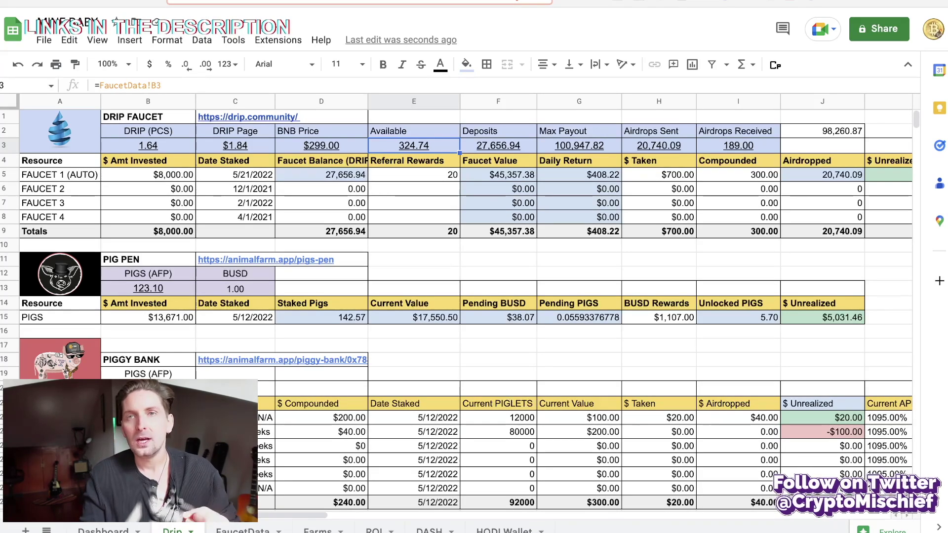
key("Right")
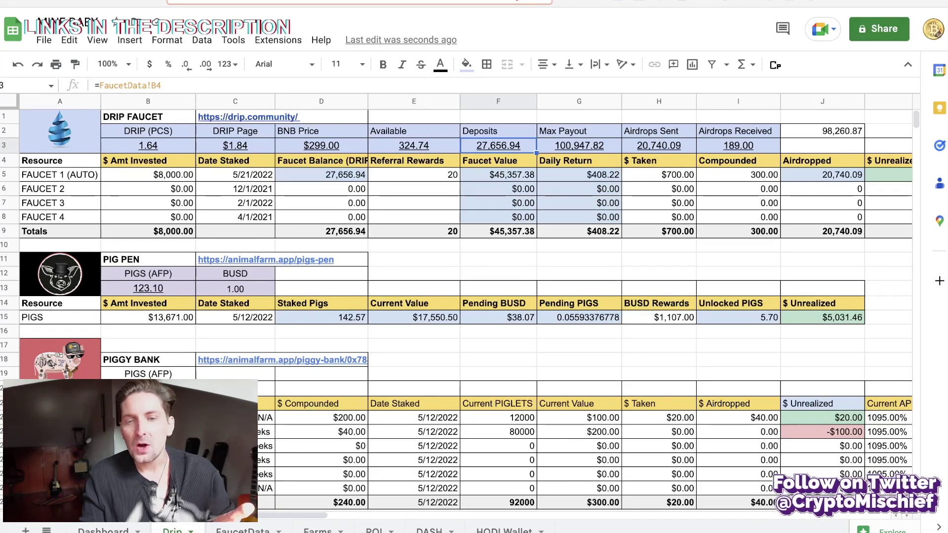
key("Right")
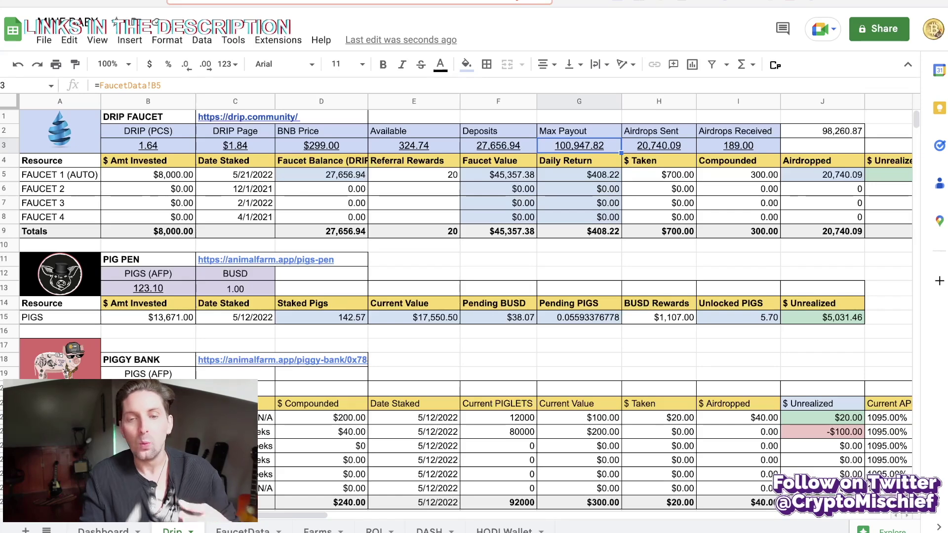
key("Right")
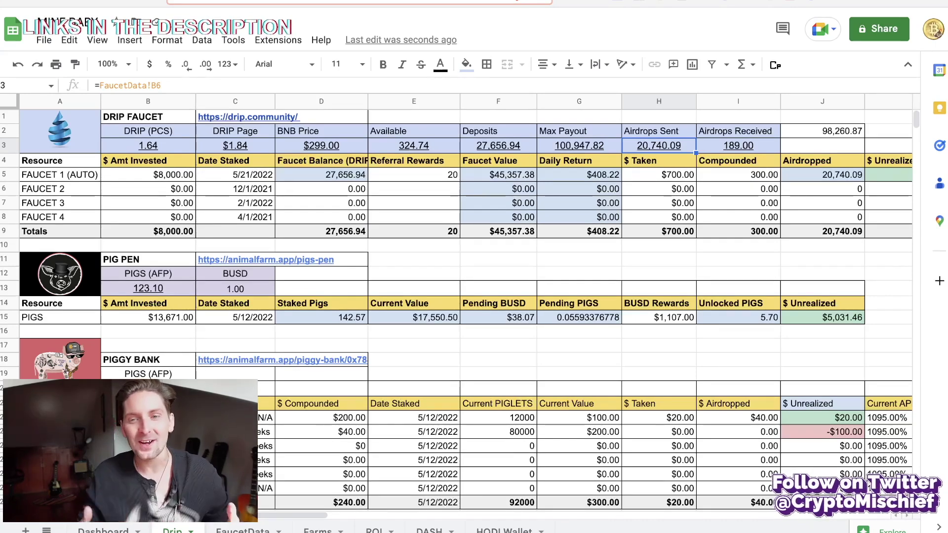
left_click(738, 145)
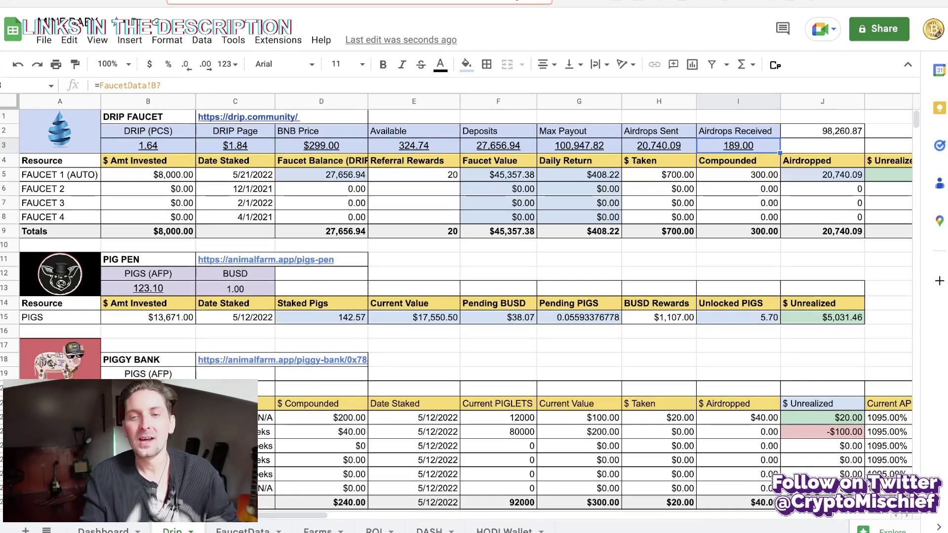
Go back along the Drip Faucet summary row and examine the FAUCET 1 (AUTO) entry
key("Left")
key("Left")
key("Left")
key("Left")
key("Left")
key("Left")
key("Left")
left_click(59, 174)
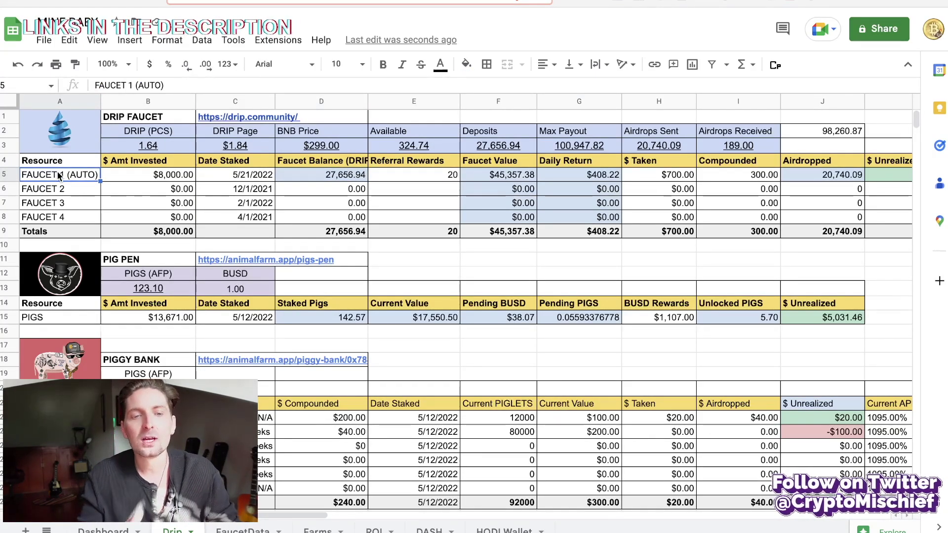
Set the amount invested for FAUCET 2 to 1000 on the Drip sheet
left_click(108, 189)
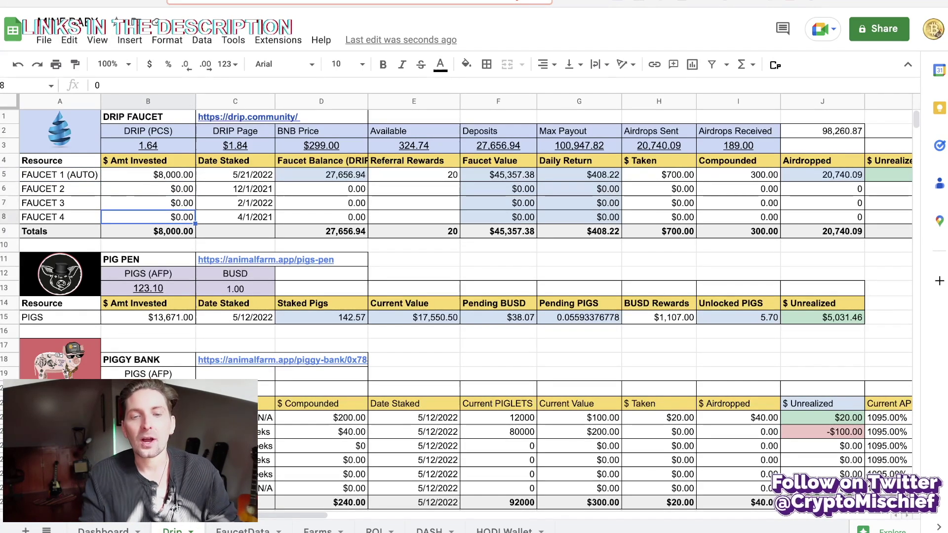
key("Up")
key("Down")
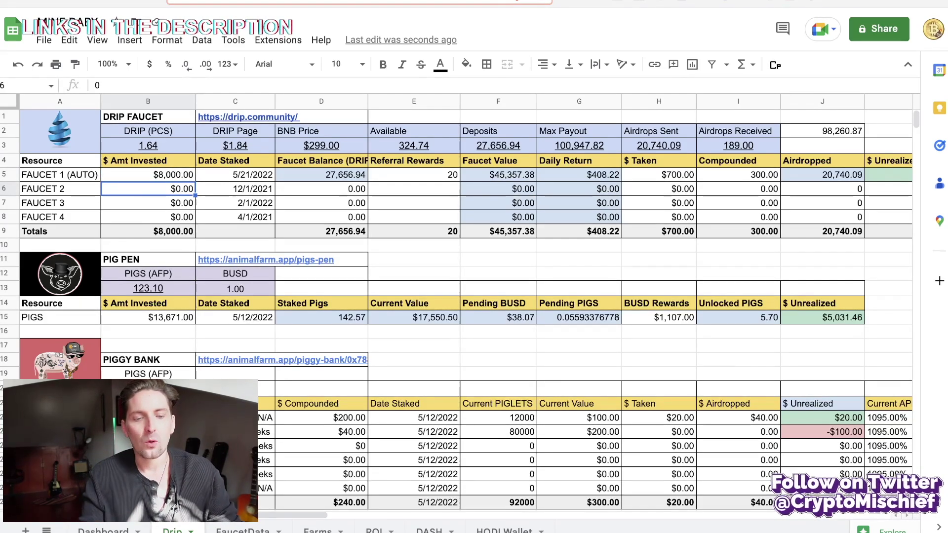
left_click(98, 529)
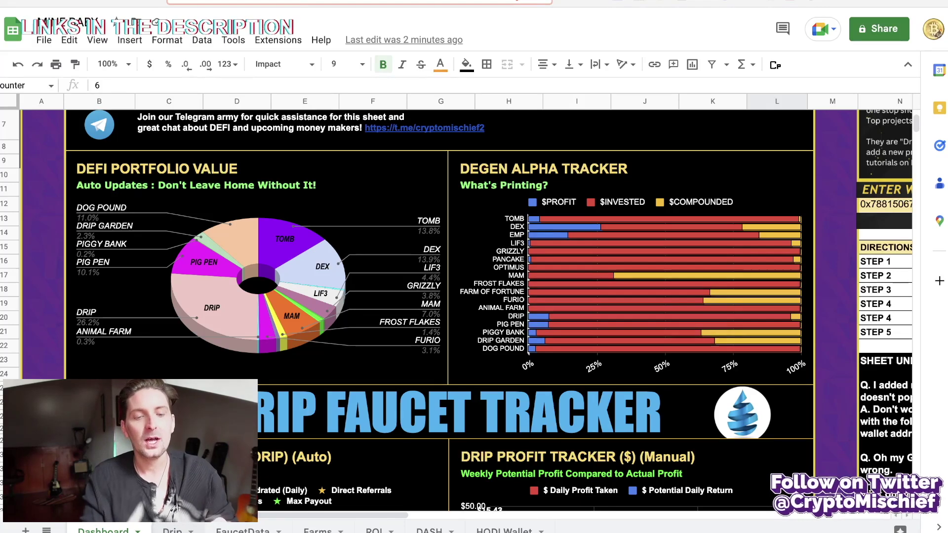
left_click(174, 530)
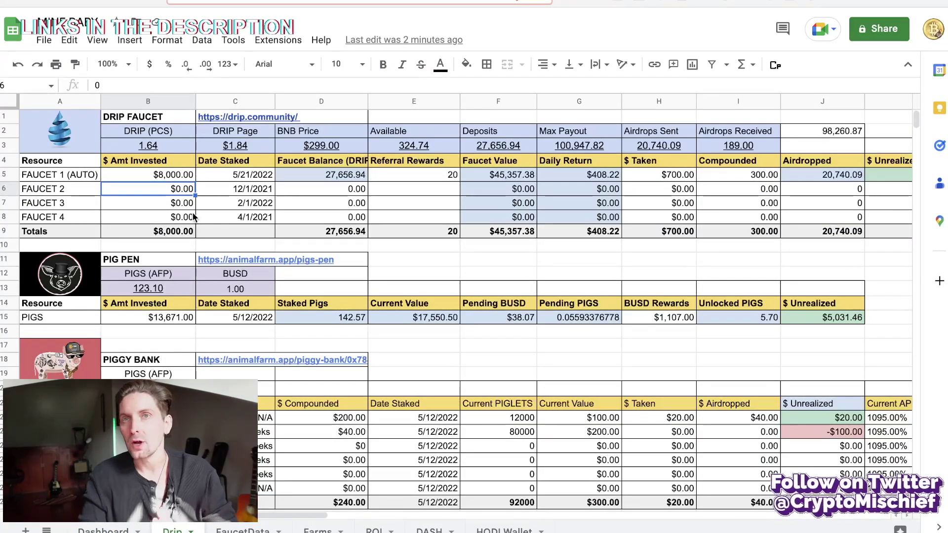
type("1000")
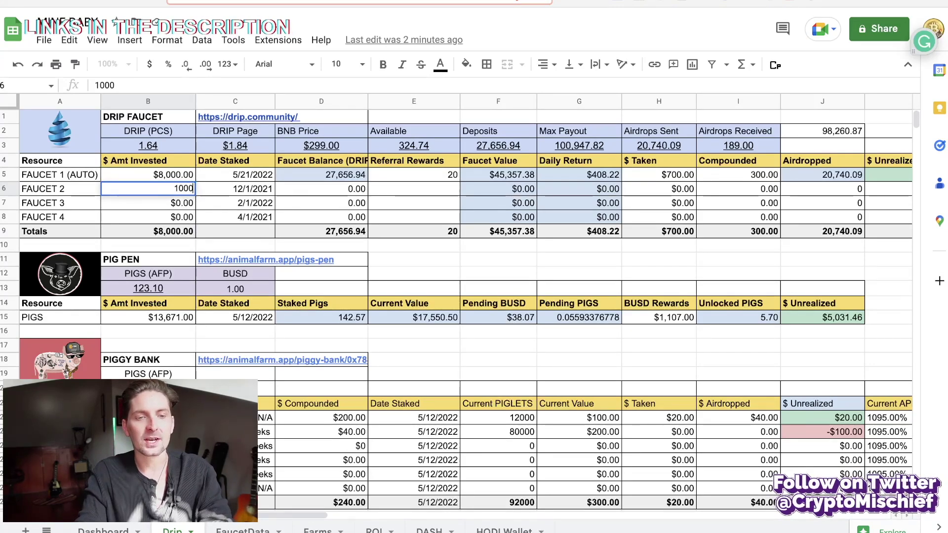
key("Return")
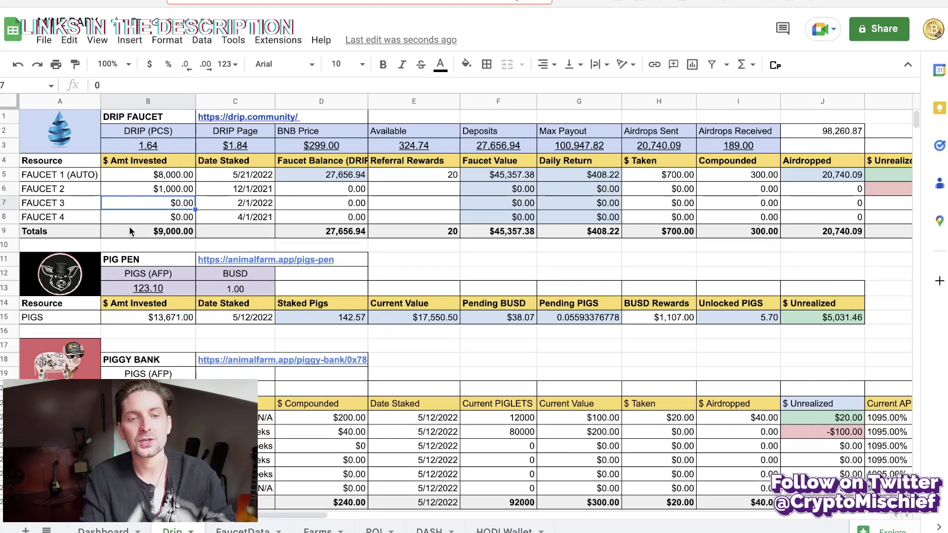
Inspect the sum formulas in the Drip Faucet totals row, from amount invested to daily return, and open the DASH sheet
left_click(159, 232)
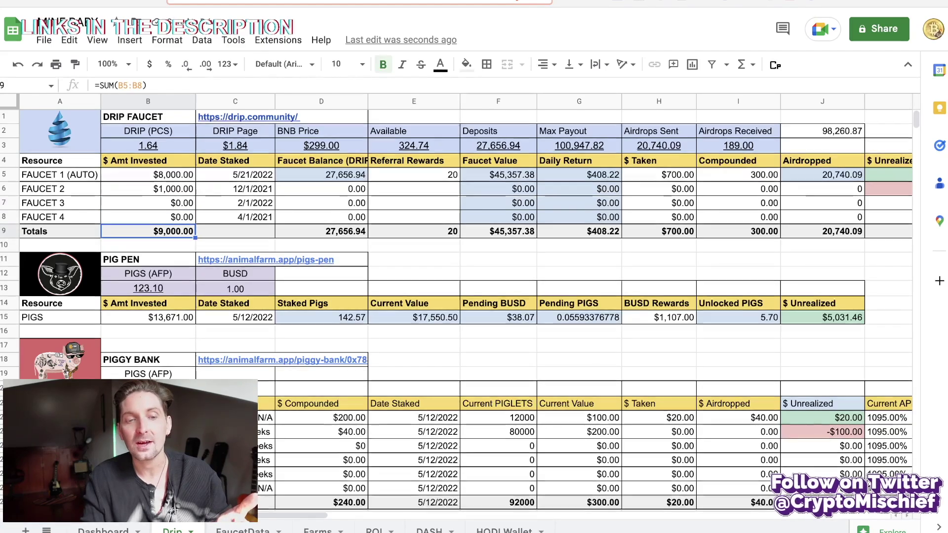
left_click(61, 231)
key("Right")
key("Right")
key("Right")
key("Right")
key("Right")
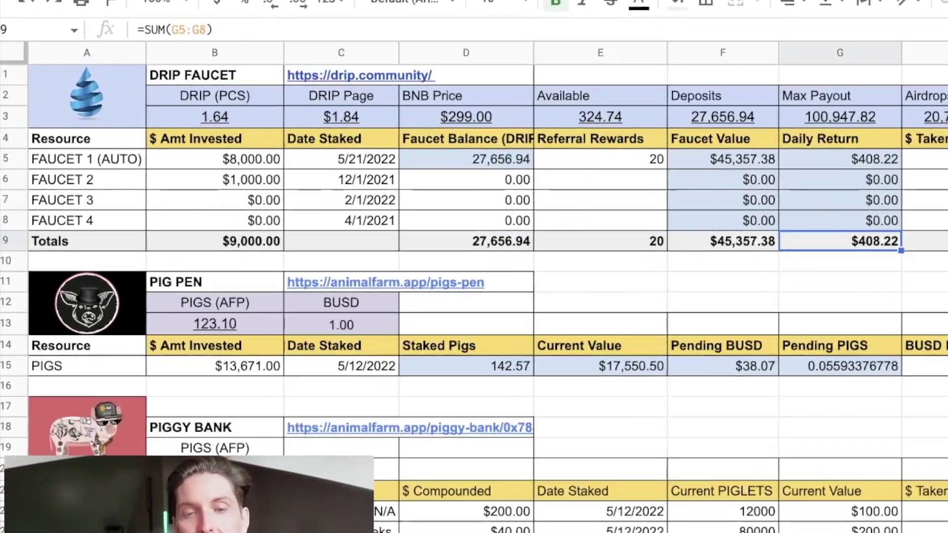
key("Left")
key("Left")
key("Left")
key("Left")
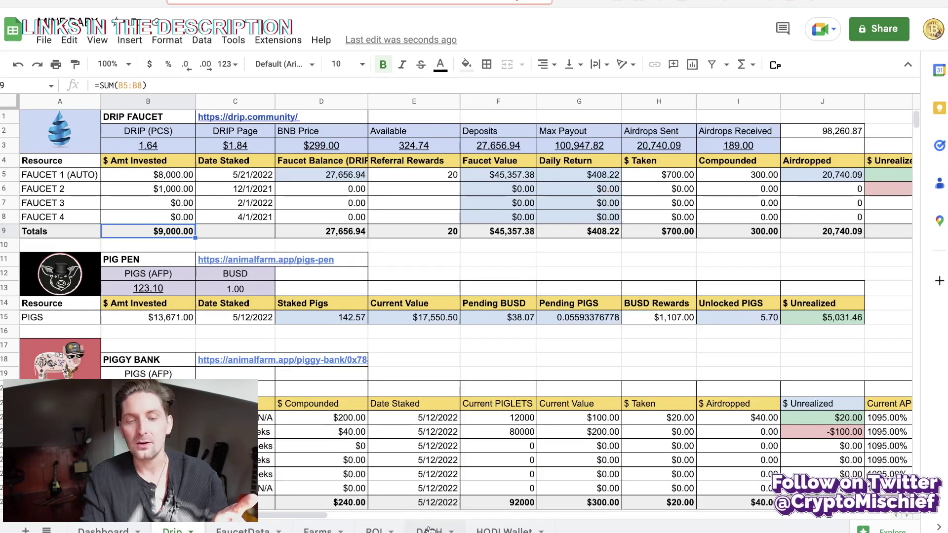
left_click(428, 530)
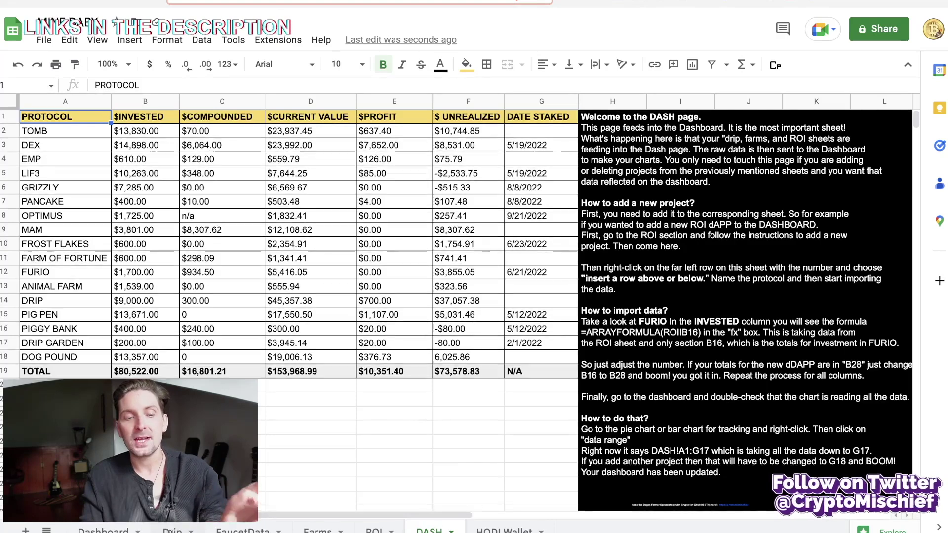
Check the portfolio charts on the Dashboard sheet, and return to the Drip sheet to examine FAUCET 2's date staked
left_click(103, 529)
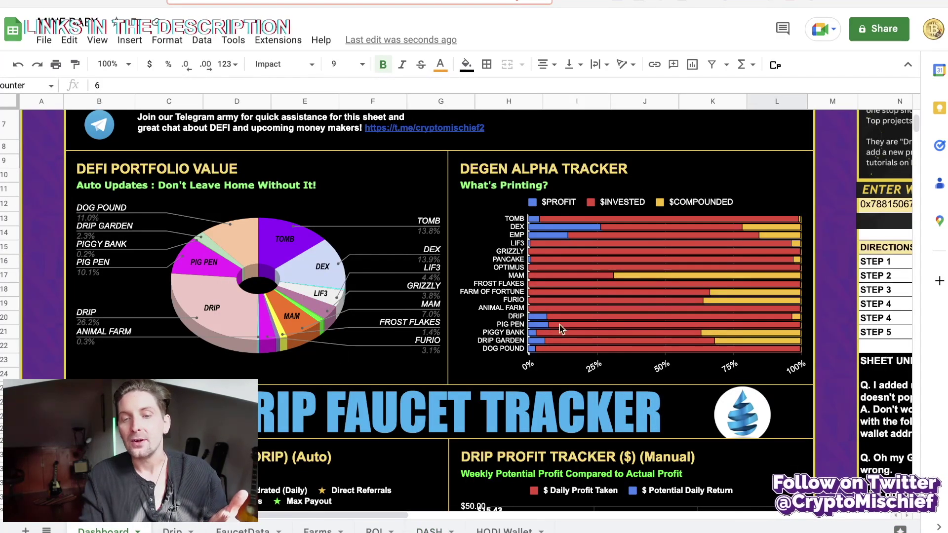
left_click(174, 529)
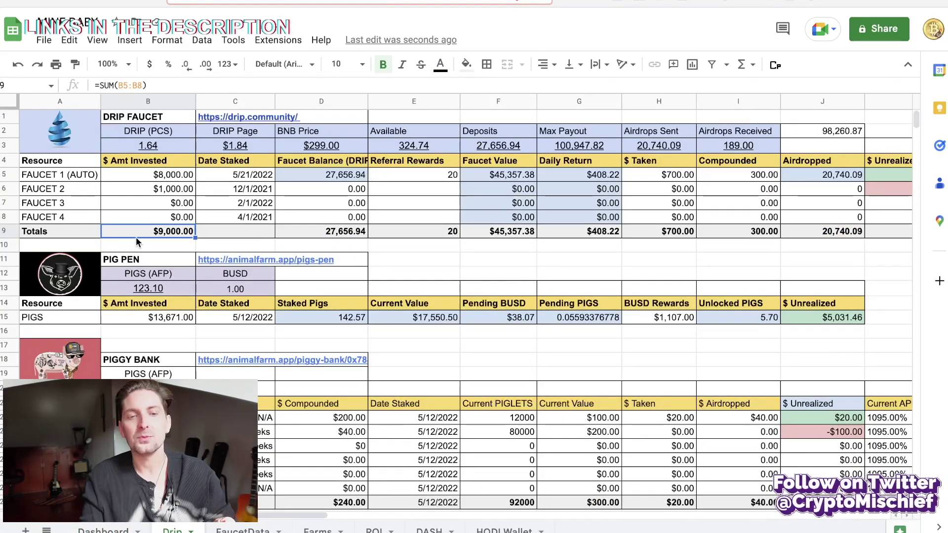
key("Down")
key("Down")
key("Down")
key("Down")
key("Up")
key("Up")
key("Up")
key("Up")
key("Up")
key("Up")
key("Up")
key("Right")
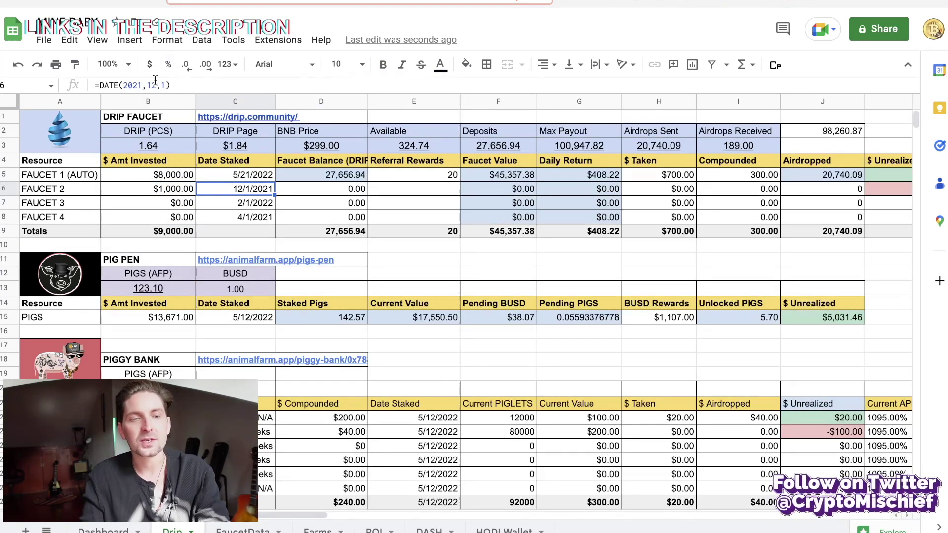
Set the faucet balance for FAUCET 2 to 2500 on the Drip sheet
left_click(349, 194)
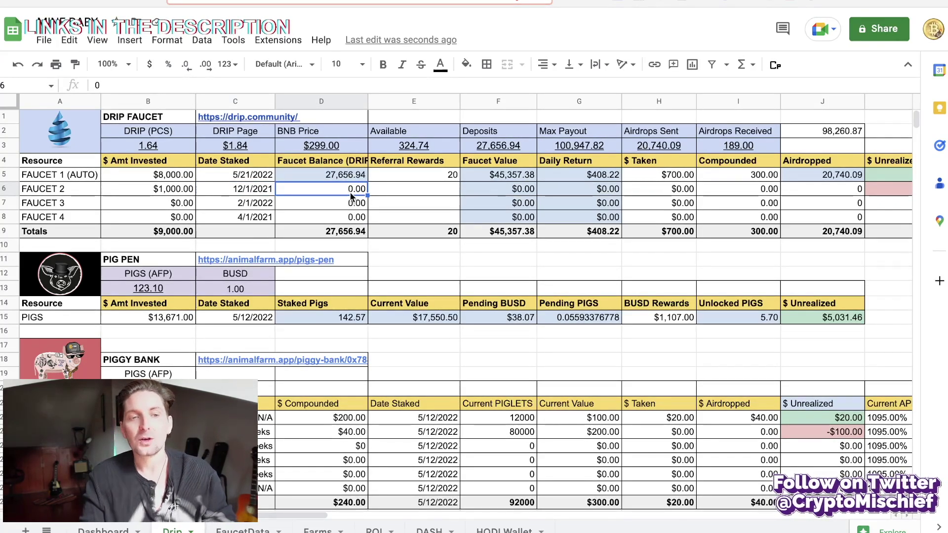
key("Delete")
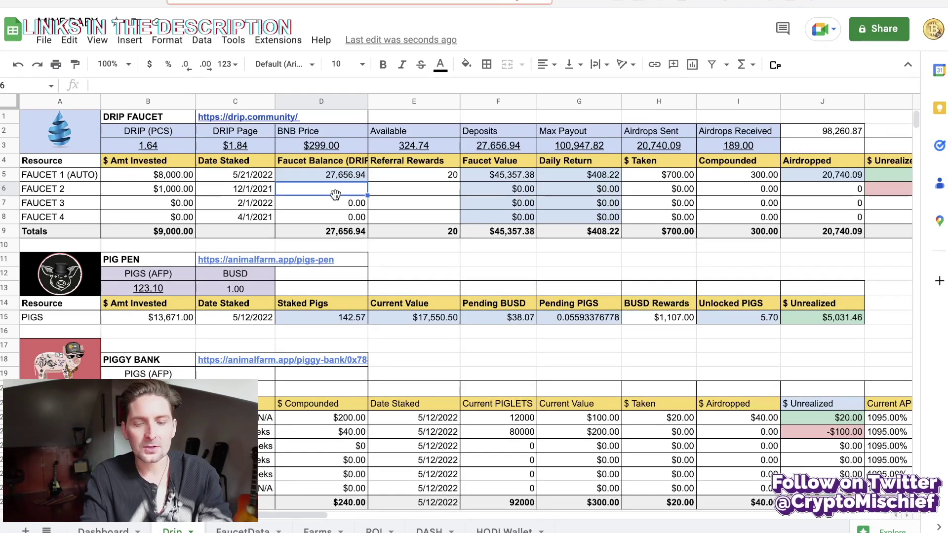
type("2500")
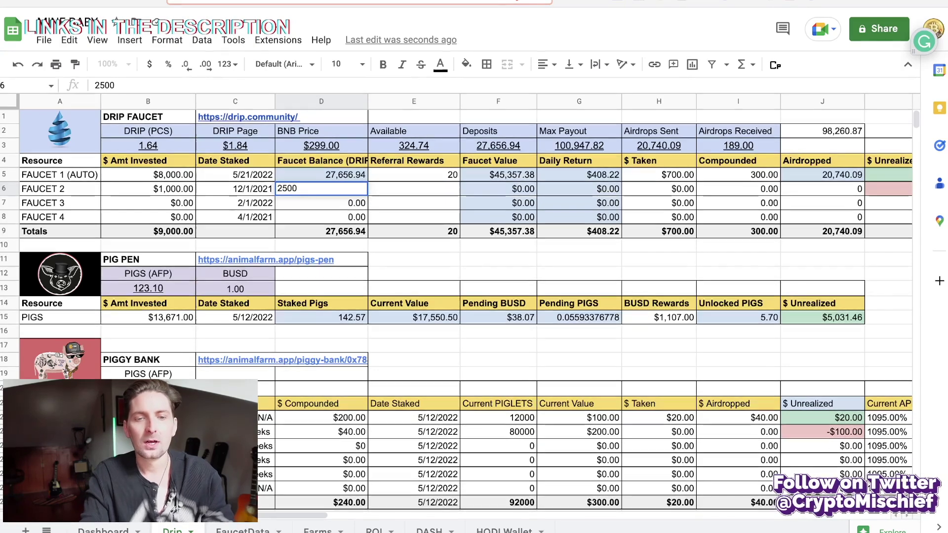
key("Return")
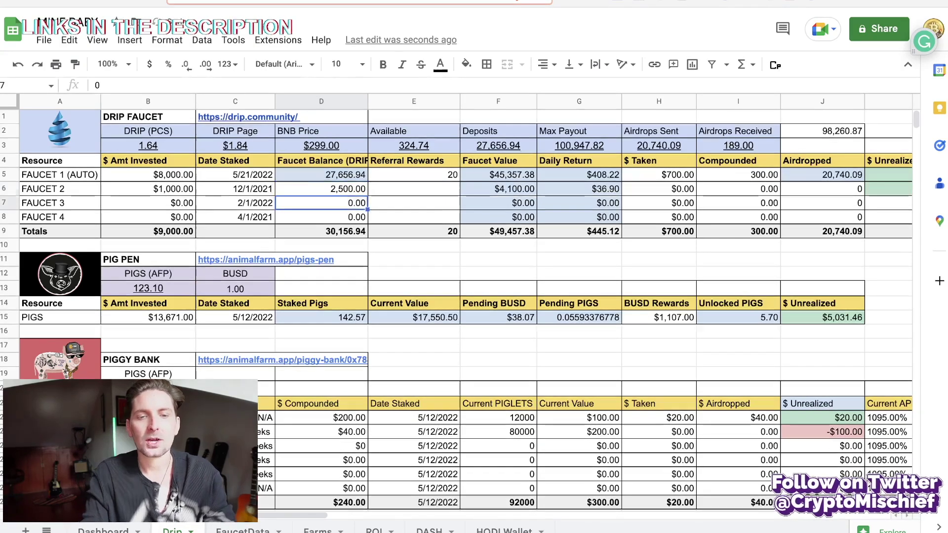
Inspect FAUCET 2's balance and faucet value formula, and the FAUCET 3 balance entry
left_click(361, 193)
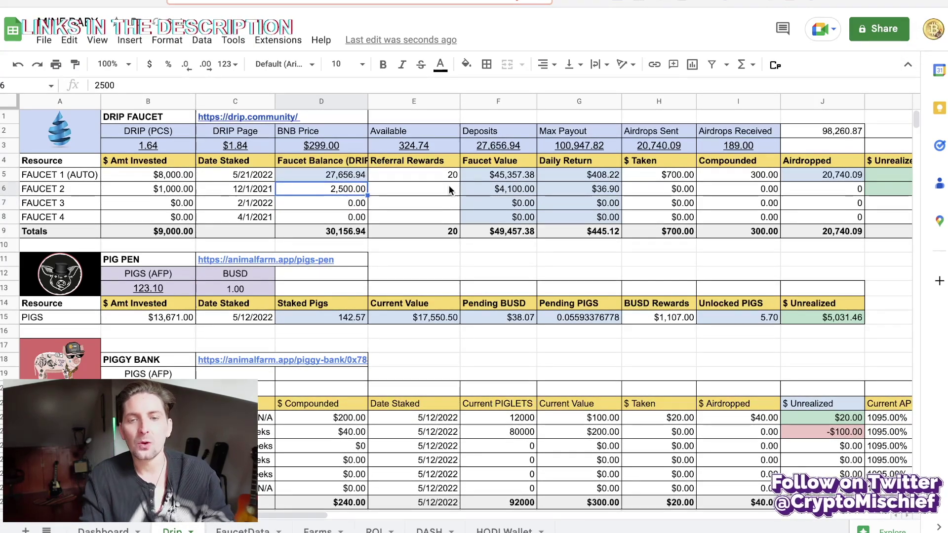
left_click(498, 191)
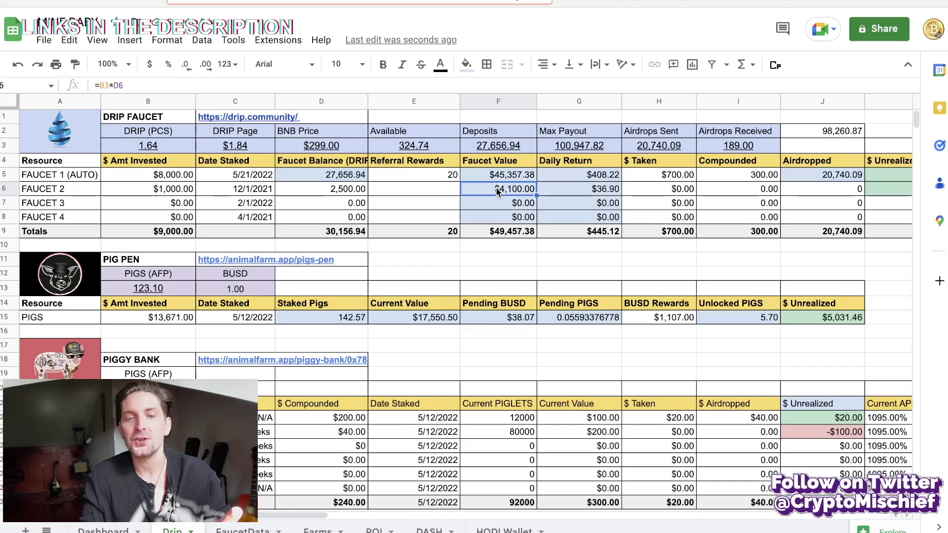
key("Down")
key("Left")
key("Left")
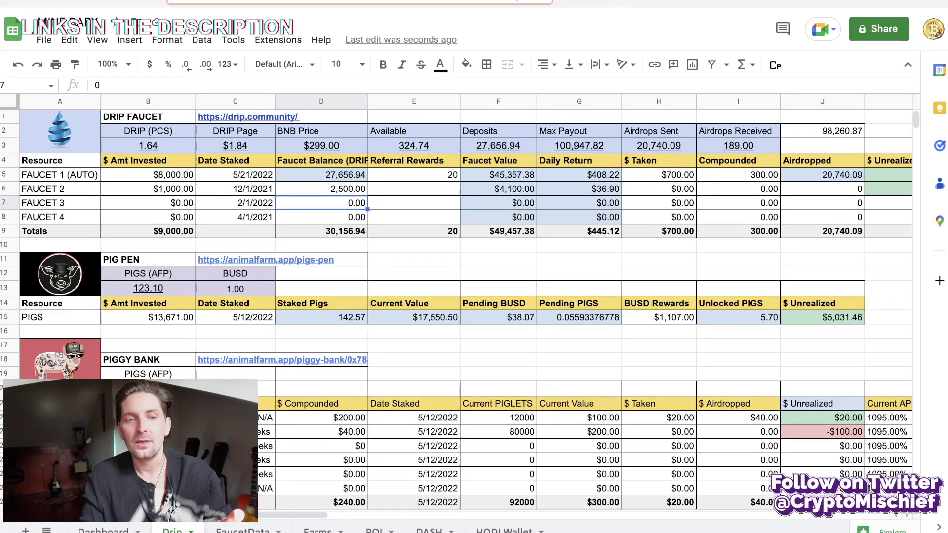
Look through the date staked entries from FAUCET 2 to FAUCET 4, returning to FAUCET 2's faucet balance
key("Up")
key("Left")
key("Down")
key("Down")
key("Down")
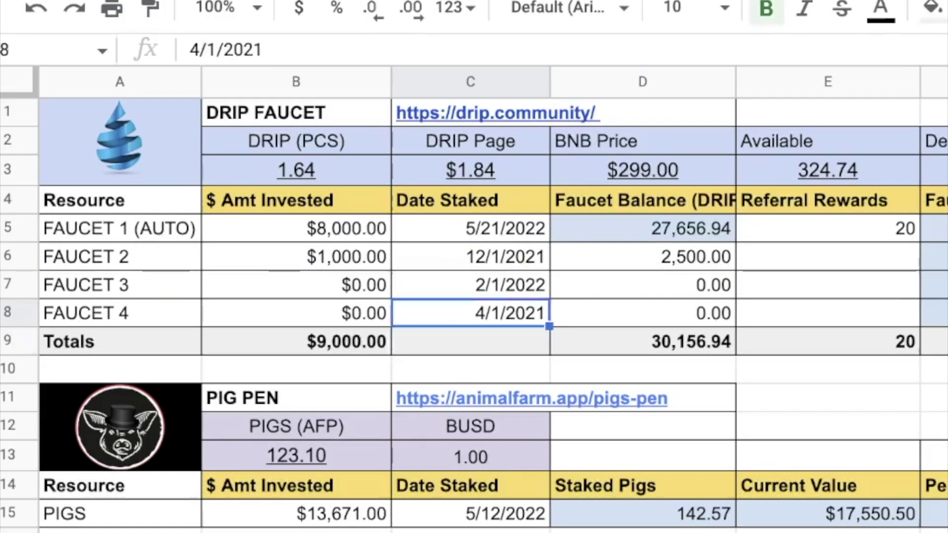
key("Up")
key("Up")
key("Up")
key("Right")
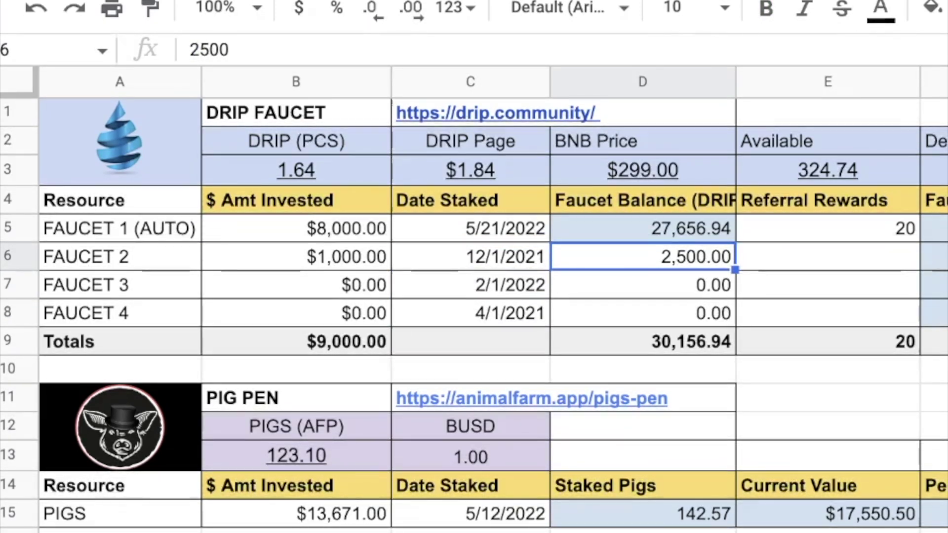
Inspect the formula behind FAUCET 1's balance and those behind FAUCET 2's faucet value and daily return
left_click(642, 228)
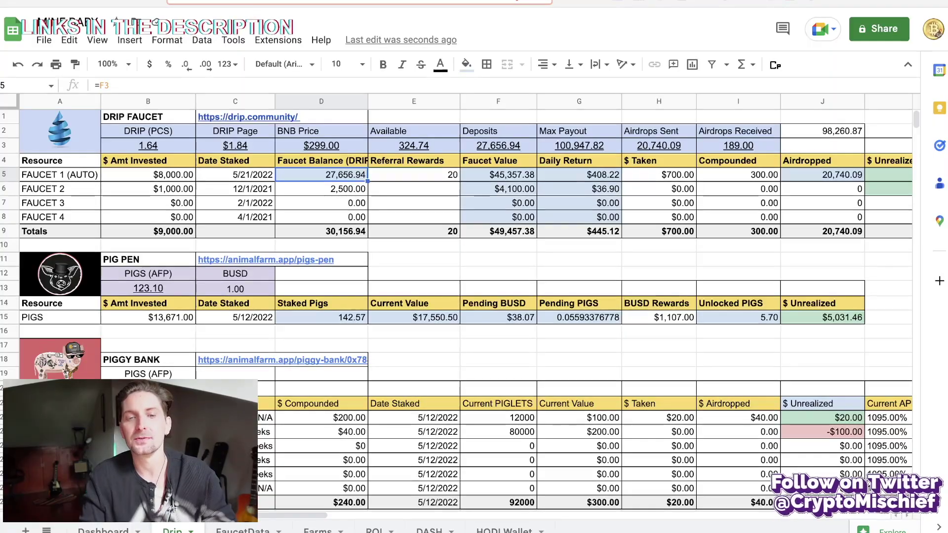
left_click(642, 284)
left_click(498, 189)
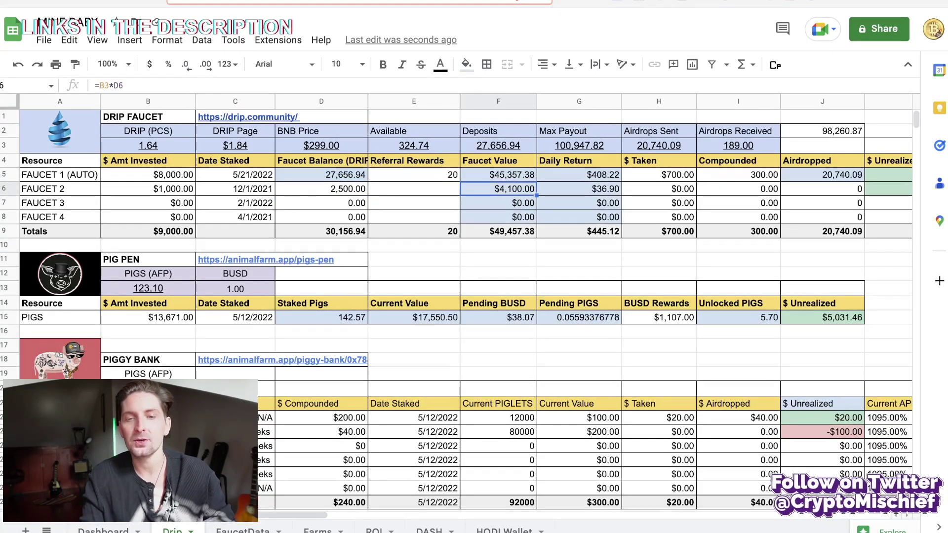
left_click(579, 188)
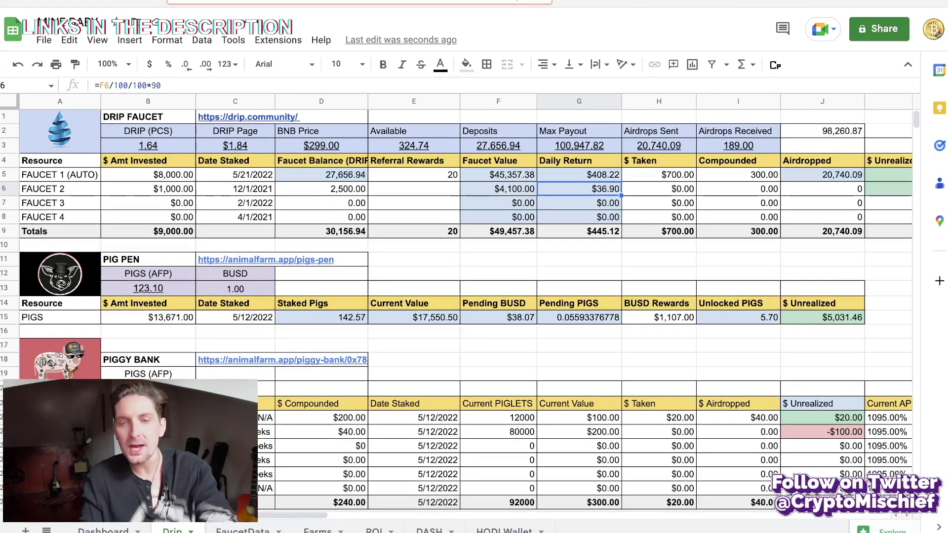
Set FAUCET 2's dollar amount taken to 300 and its compounded amount to 200
left_click(658, 188)
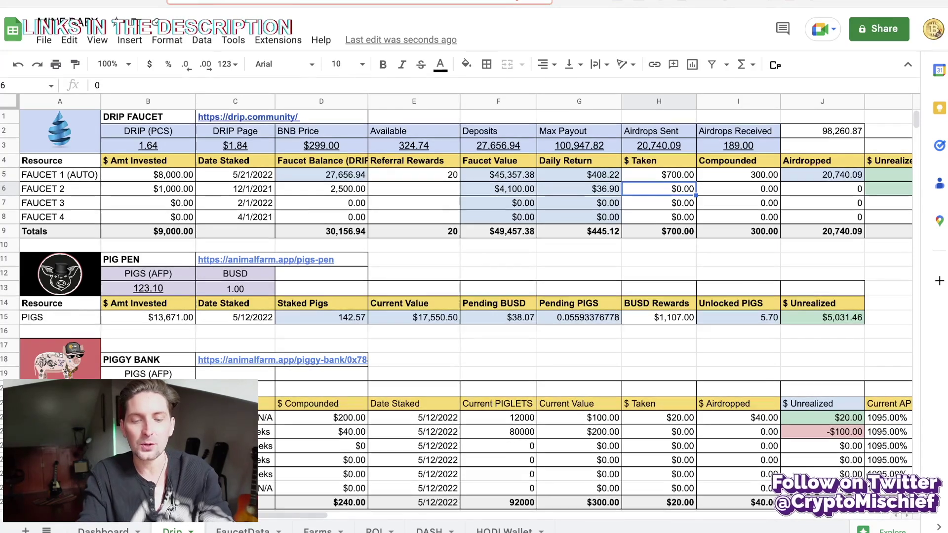
type("300")
key("Return")
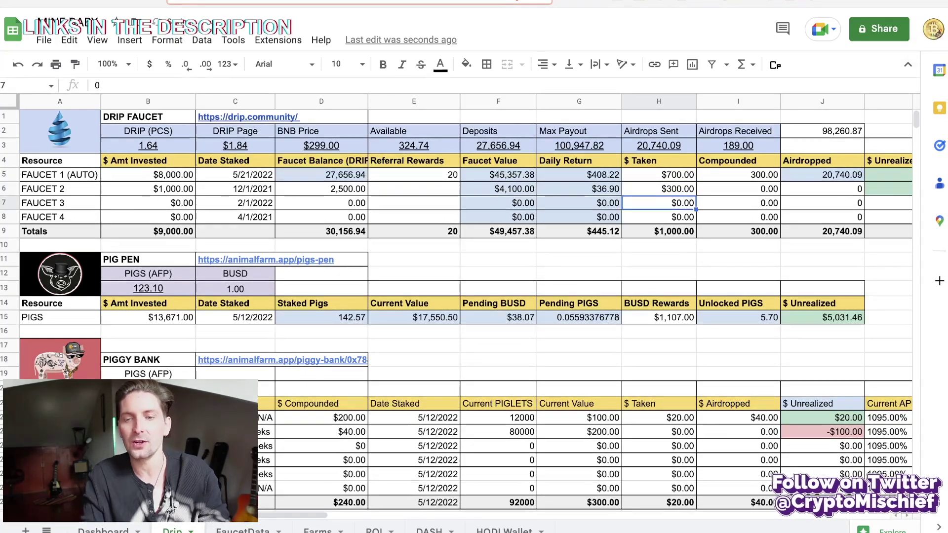
left_click(766, 191)
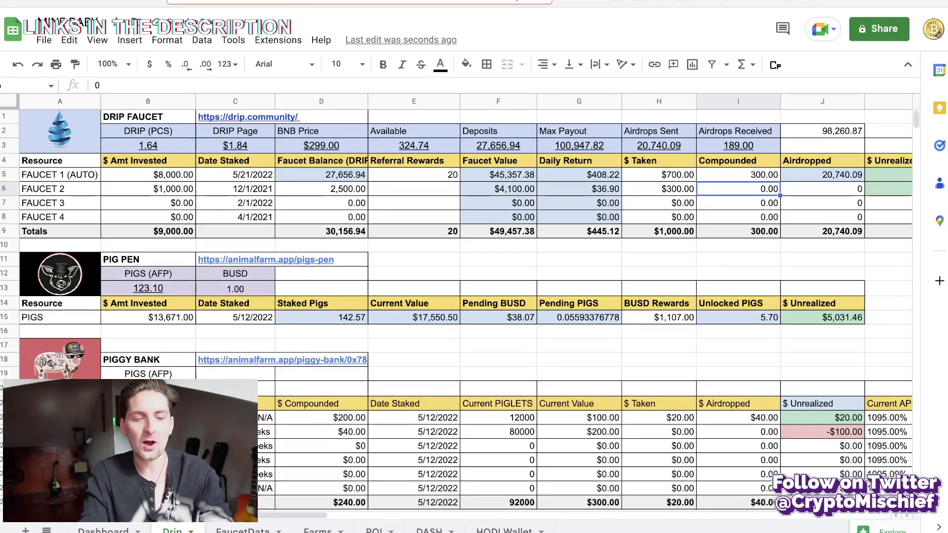
type("200")
key("Return")
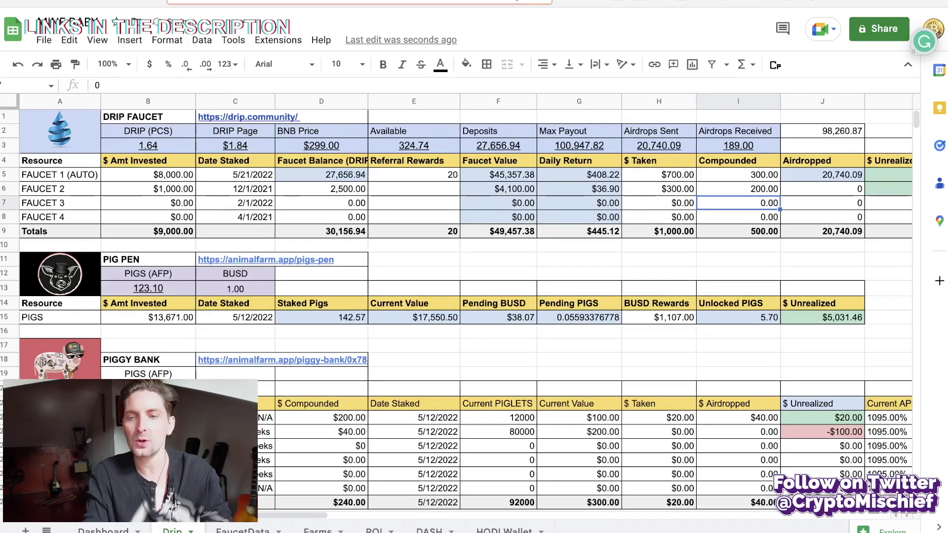
Examine FAUCET 2's airdropped entry and the formulas for unrealized profit and the 30-day profit-taking and daily compounding projections
left_click(817, 188)
scroll(817, 185, "right", 5)
scroll(817, 185, "right", 4)
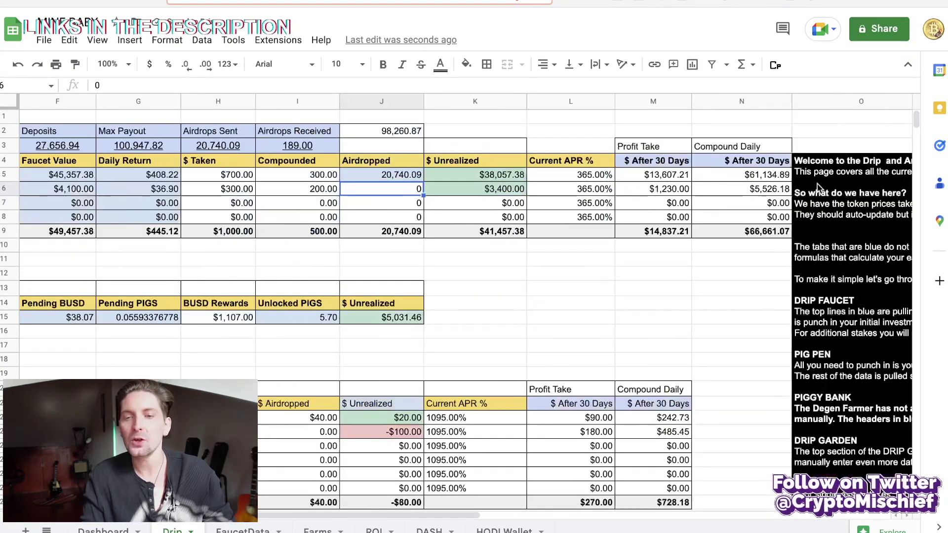
key("Right")
key("Right")
key("Right")
key("Right")
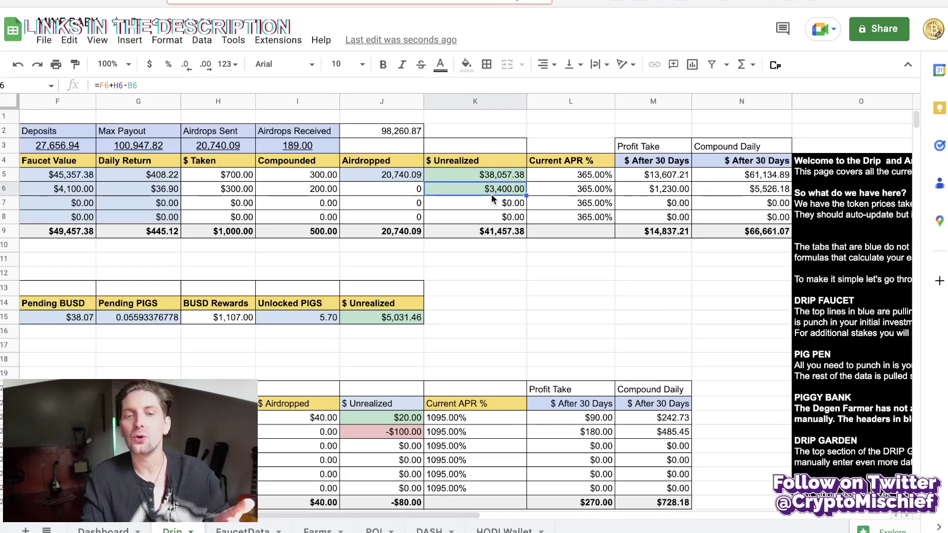
key("Left")
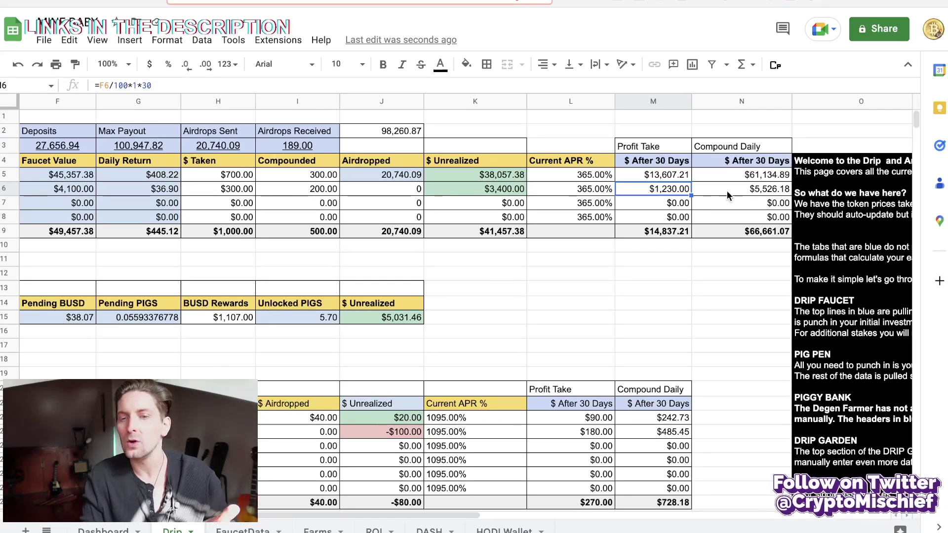
left_click(757, 192)
scroll(459, 220, "left", 5)
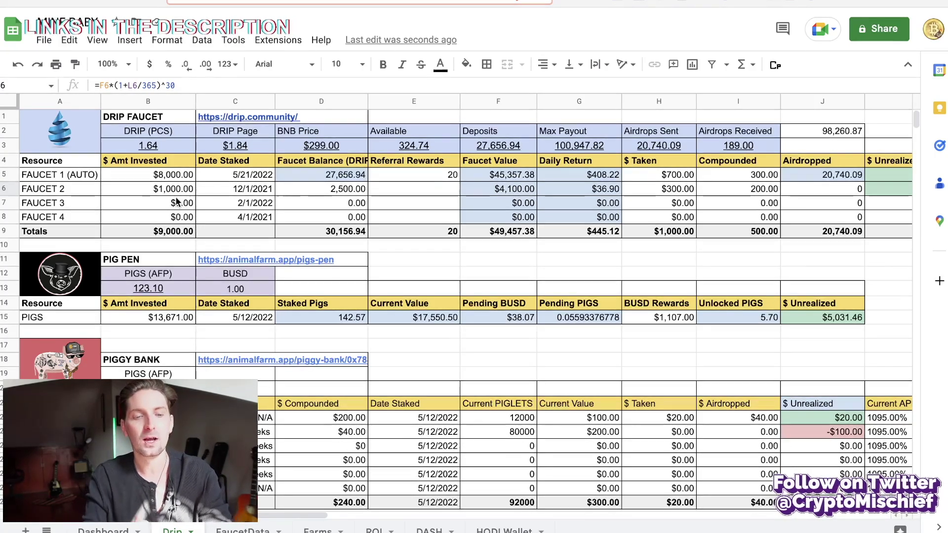
Review the portfolio charts and the Drip Faucet Tracker section on the Dashboard sheet
left_click(99, 530)
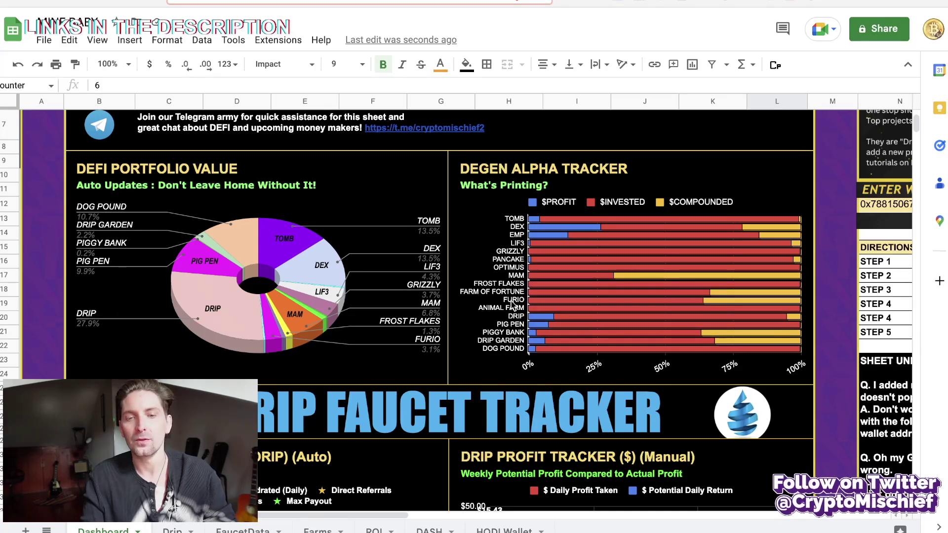
scroll(587, 296, "down", 1)
scroll(588, 296, "down", 5)
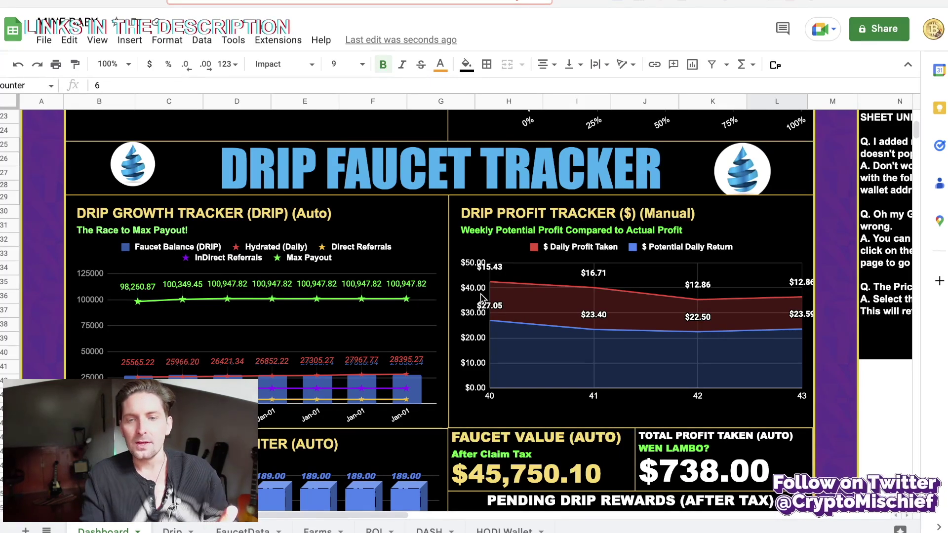
scroll(634, 288, "right", 3)
scroll(634, 287, "down", 1)
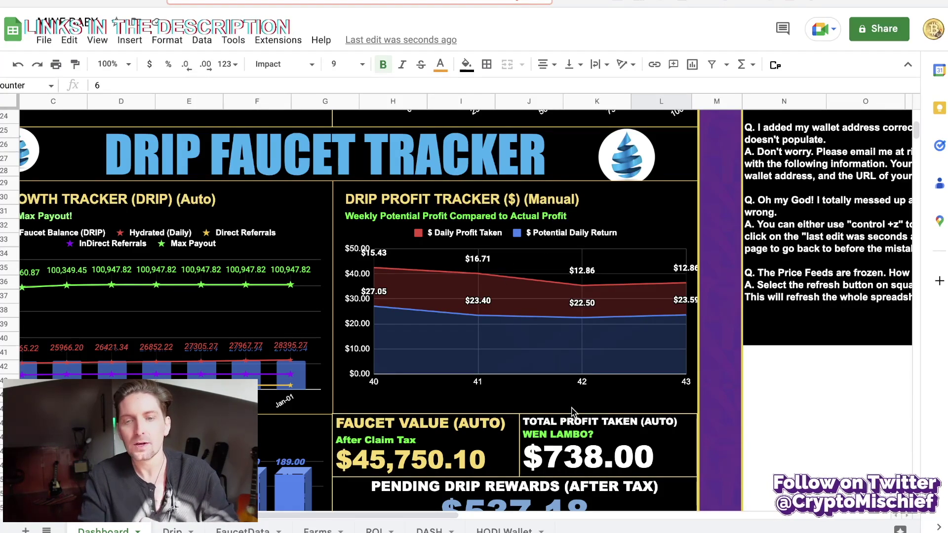
Open the FaucetData sheet and read its instructions down to the sample Drip Profit Tracker chart
left_click(249, 529)
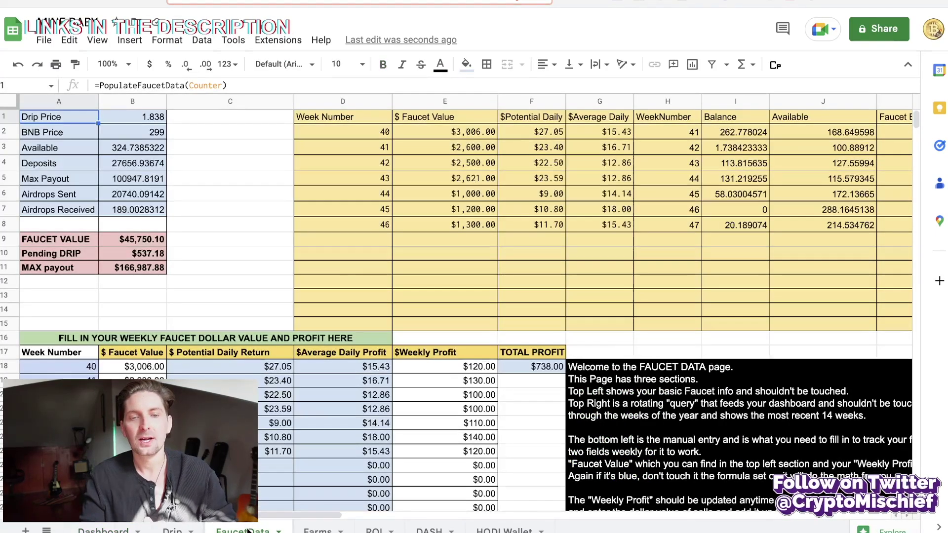
scroll(584, 448, "right", 5)
scroll(584, 448, "down", 4)
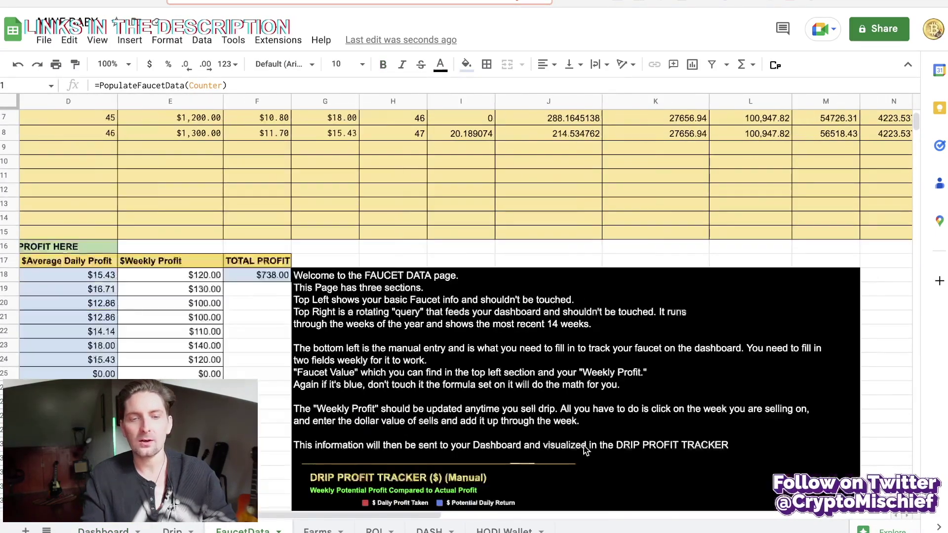
scroll(583, 449, "right", 3)
scroll(584, 450, "left", 2)
scroll(584, 450, "down", 3)
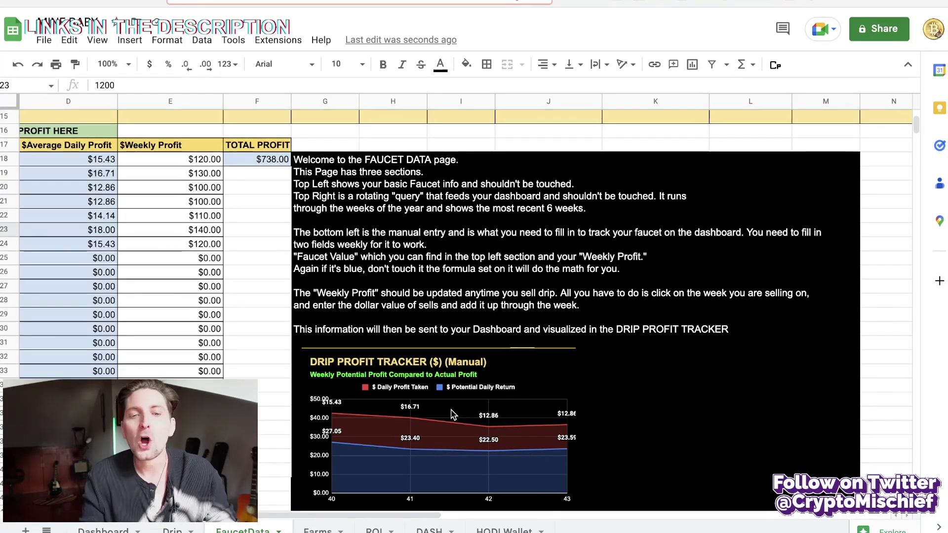
Examine the FaucetData sheet's faucet info, rotating weekly query and manual weekly entry table alongside the instructions
scroll(451, 414, "up", 5)
scroll(451, 414, "down", 3)
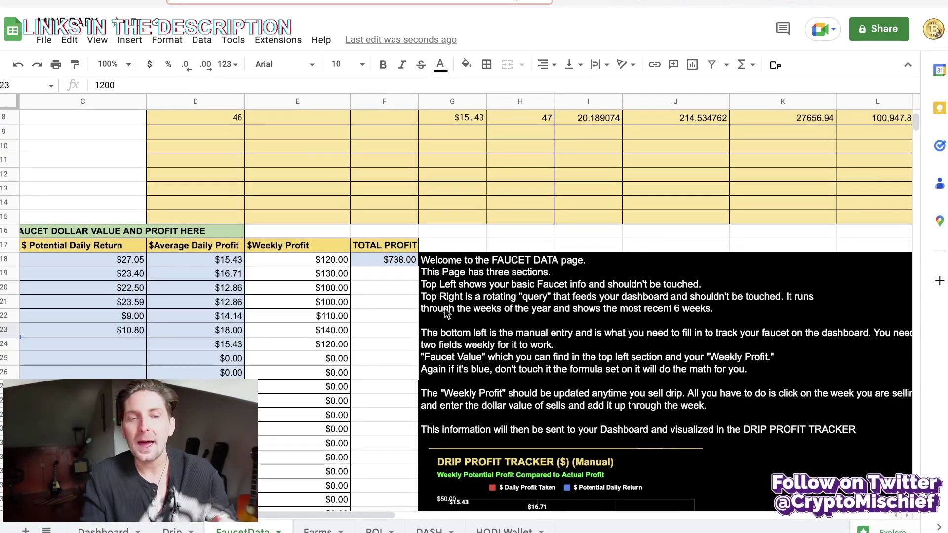
scroll(446, 312, "up", 5)
scroll(446, 313, "left", 3)
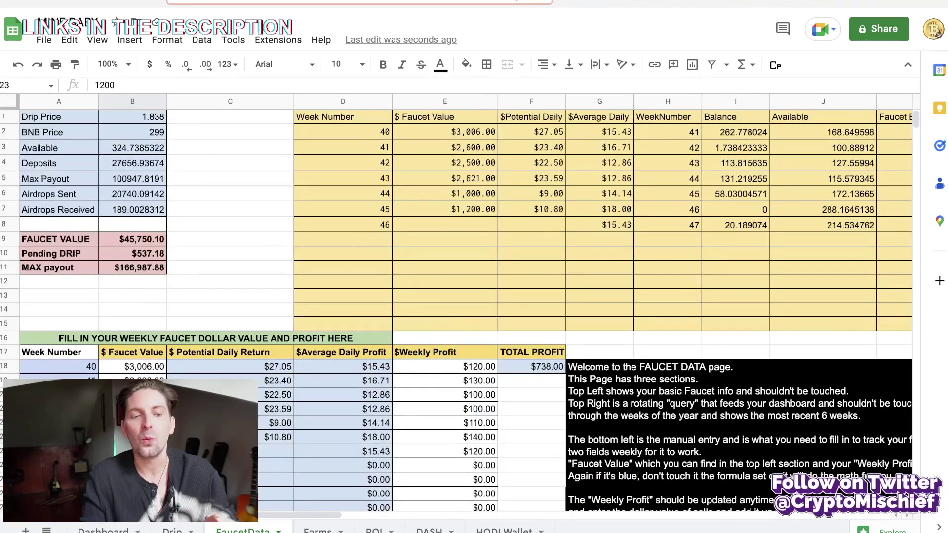
scroll(446, 312, "down", 2)
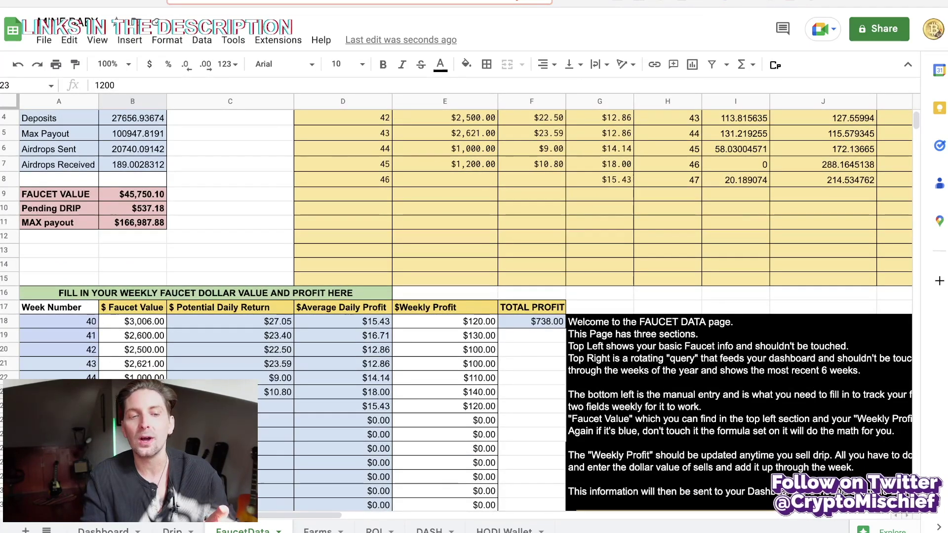
scroll(445, 312, "down", 3)
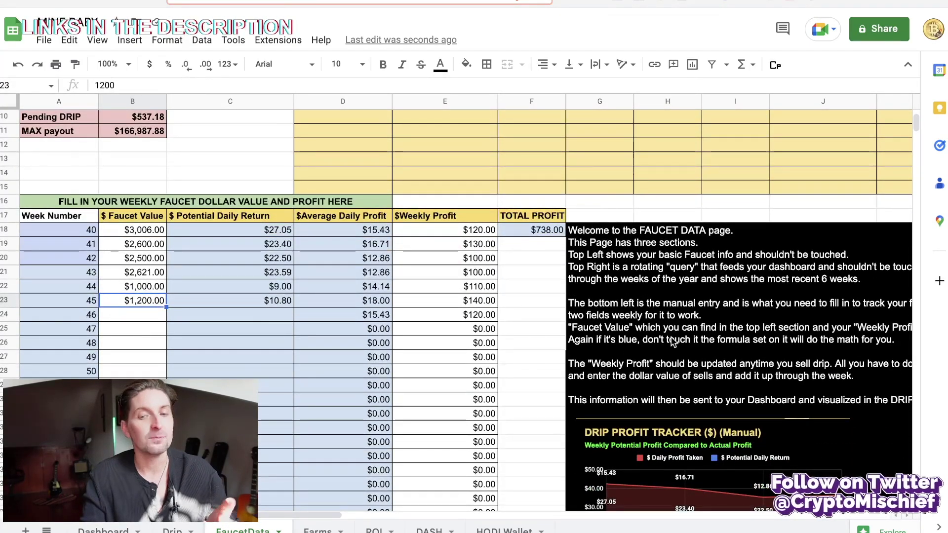
scroll(672, 341, "right", 4)
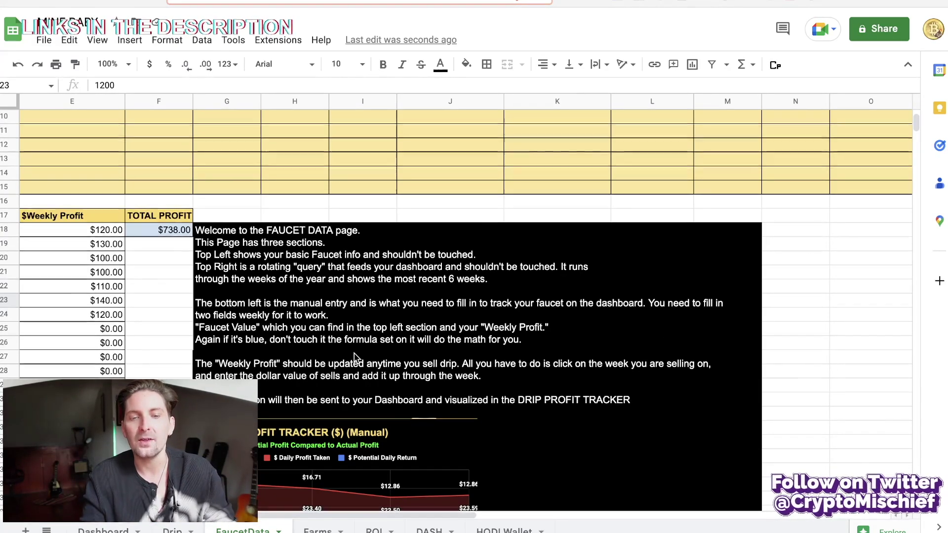
scroll(354, 353, "left", 8)
scroll(354, 354, "up", 3)
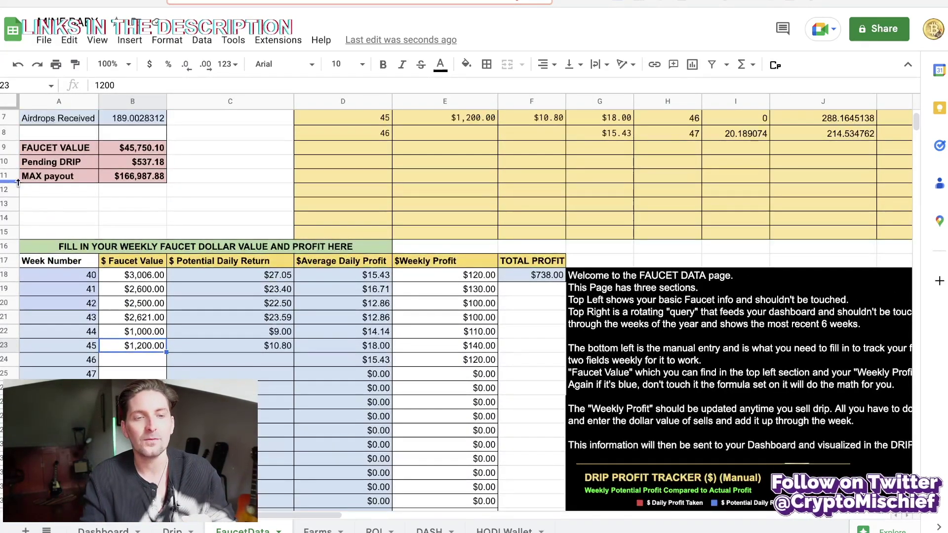
Enter 45000 as the week 46 faucet value in the weekly entry table, based on the current FAUCET VALUE figure
left_click(152, 145)
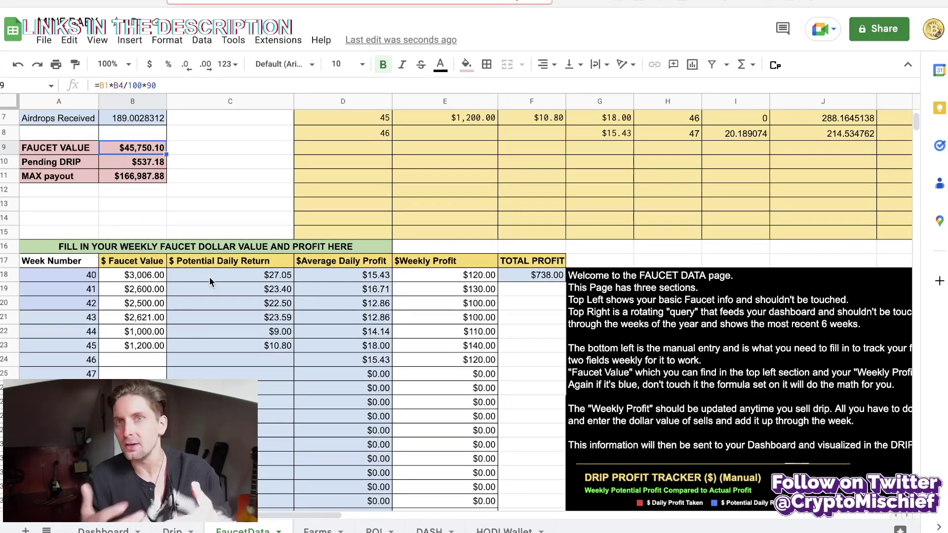
left_click(130, 358)
type("45000")
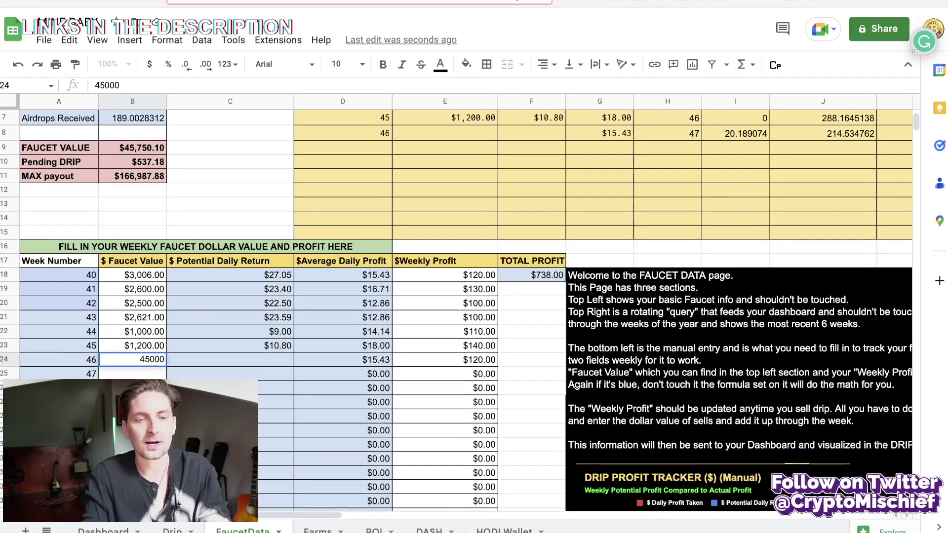
key("Return")
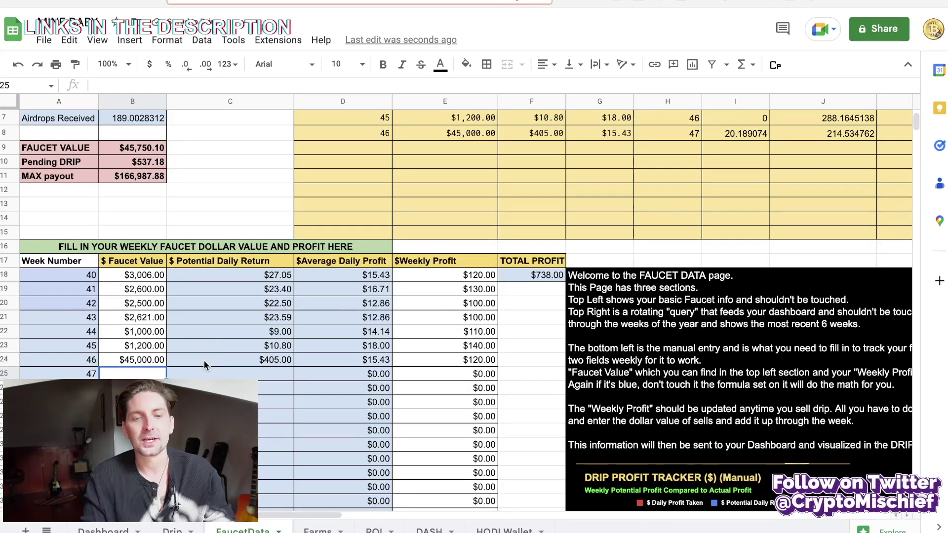
Check the week 46 row of the rotating query and the formula behind its faucet value
scroll(541, 178, "up", 2)
scroll(541, 178, "right", 1)
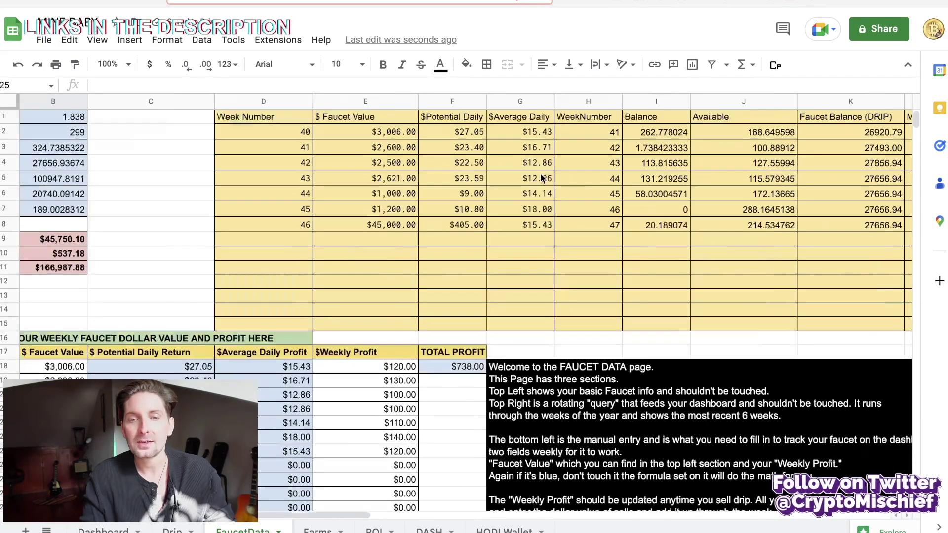
left_click(275, 230)
left_click(380, 225)
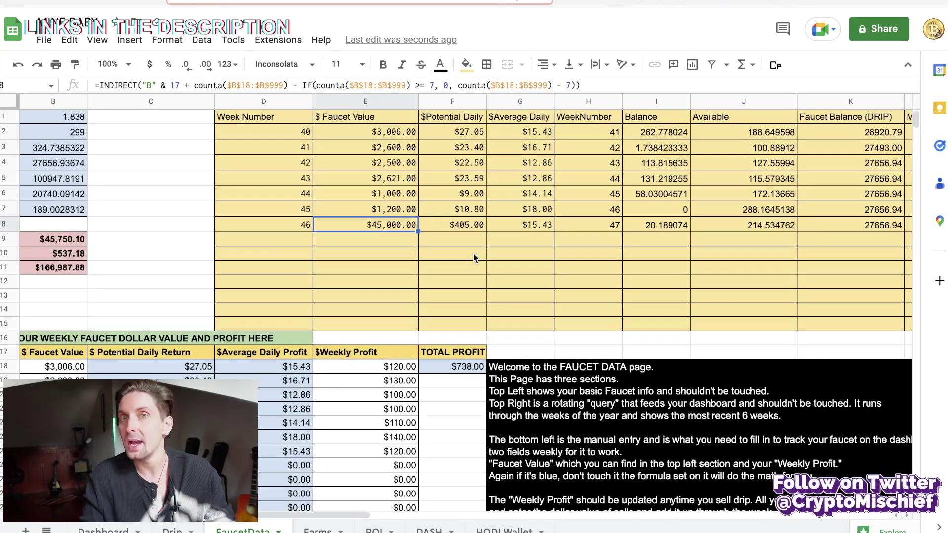
Set the week 46 weekly profit to 400 in the manual entry table
scroll(136, 243, "down", 2)
scroll(136, 242, "left", 1)
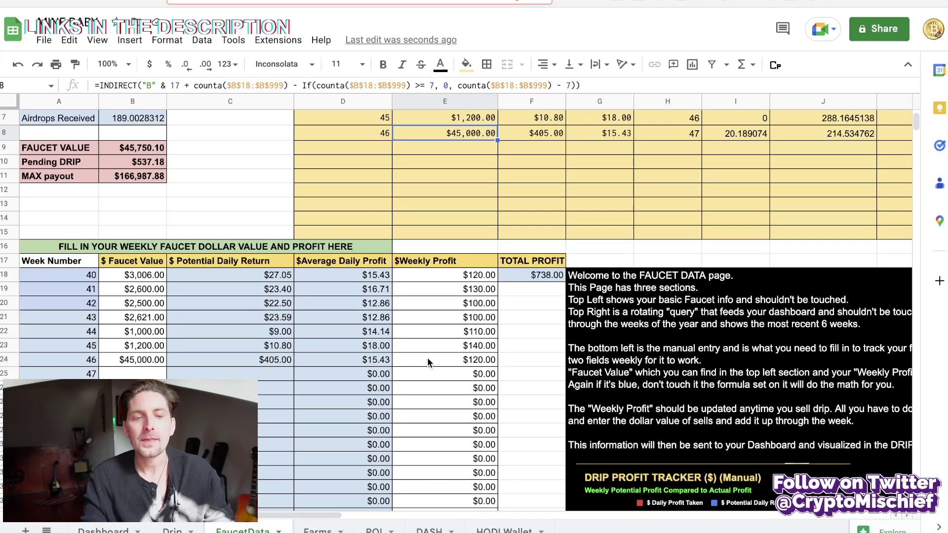
left_click(428, 360)
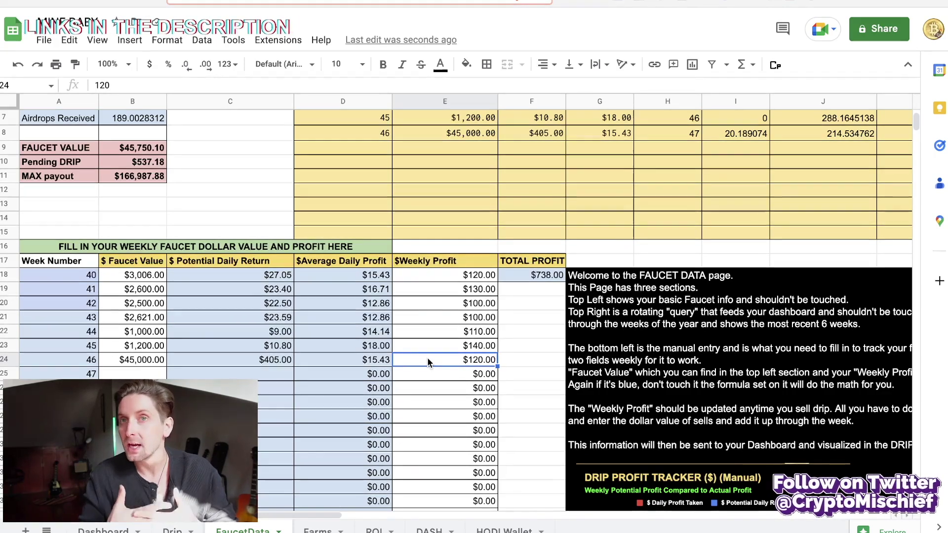
type("400")
key("Return")
type("\\")
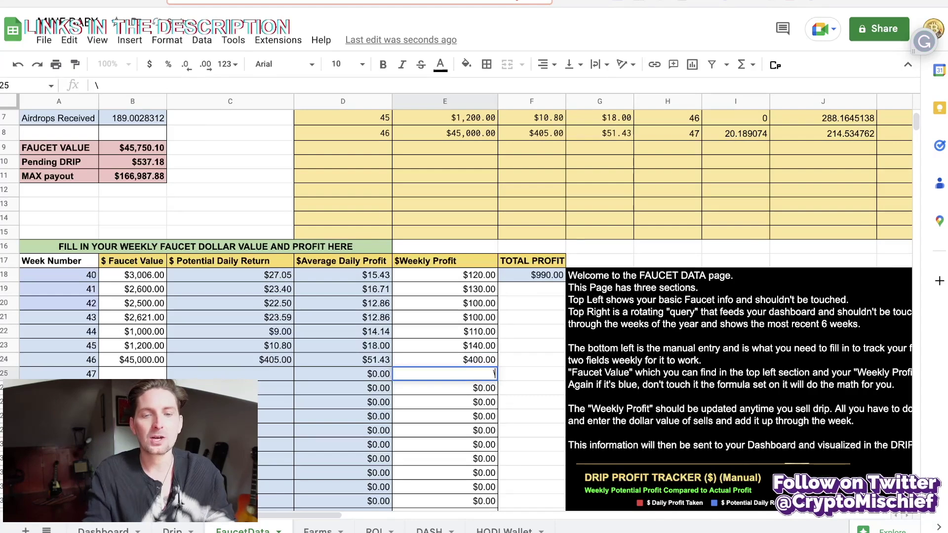
key("Escape")
key("Down")
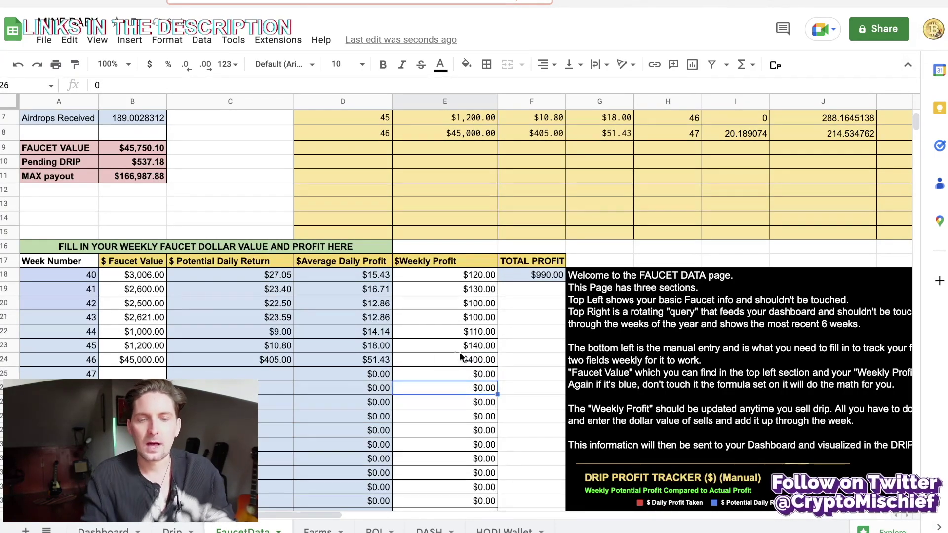
Replace the week 46 weekly profit with 50
left_click(375, 362)
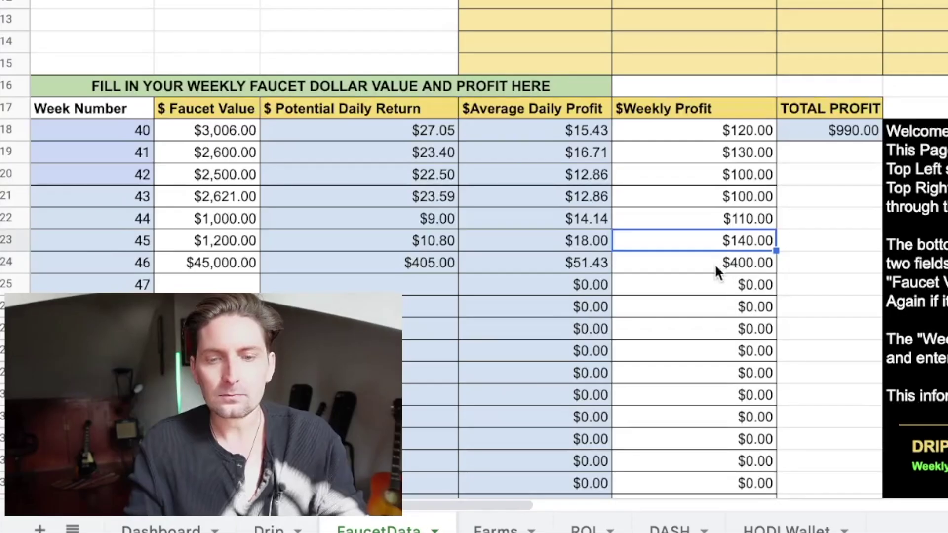
left_click(456, 359)
key("Return")
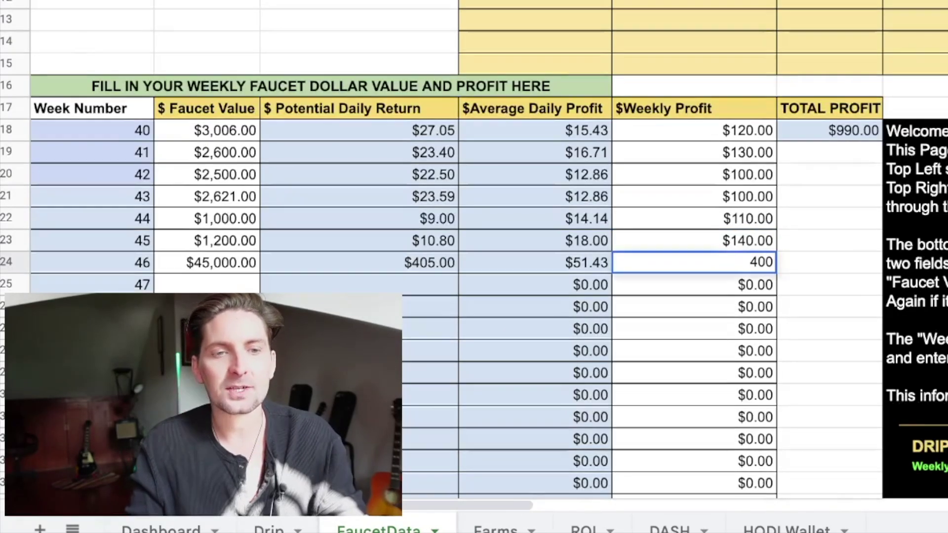
key("BackSpace")
key("BackSpace")
key("BackSpace")
type("50")
key("Return")
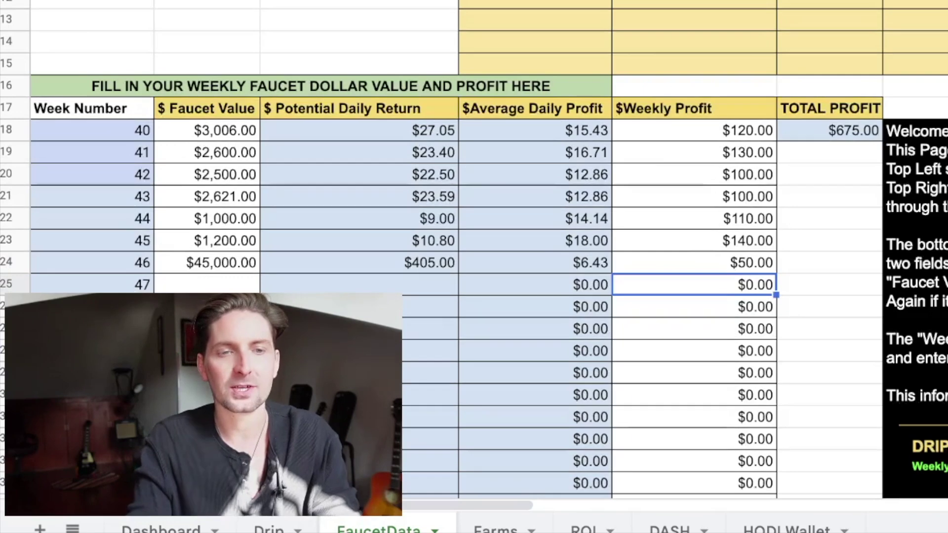
Raise the week 46 weekly profit to 500
left_click(769, 269)
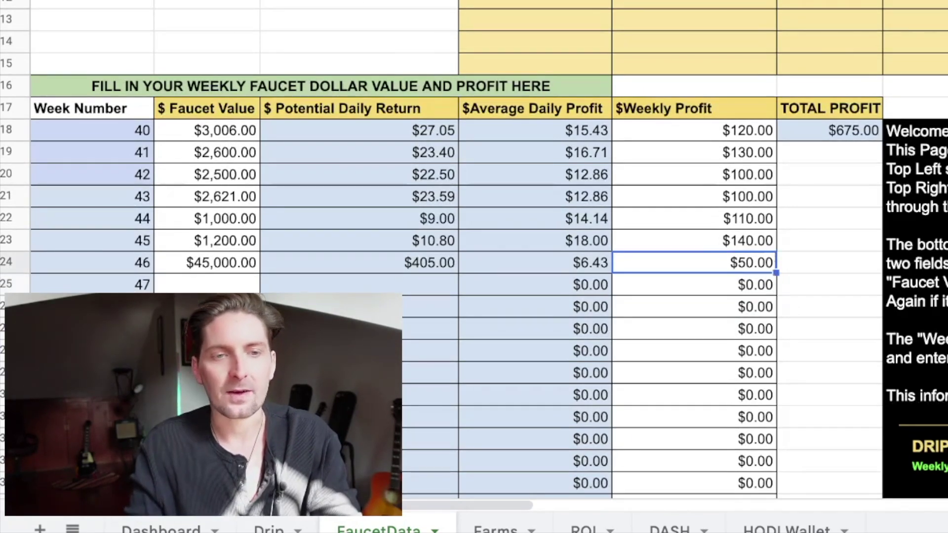
key("Return")
type("0")
key("Return")
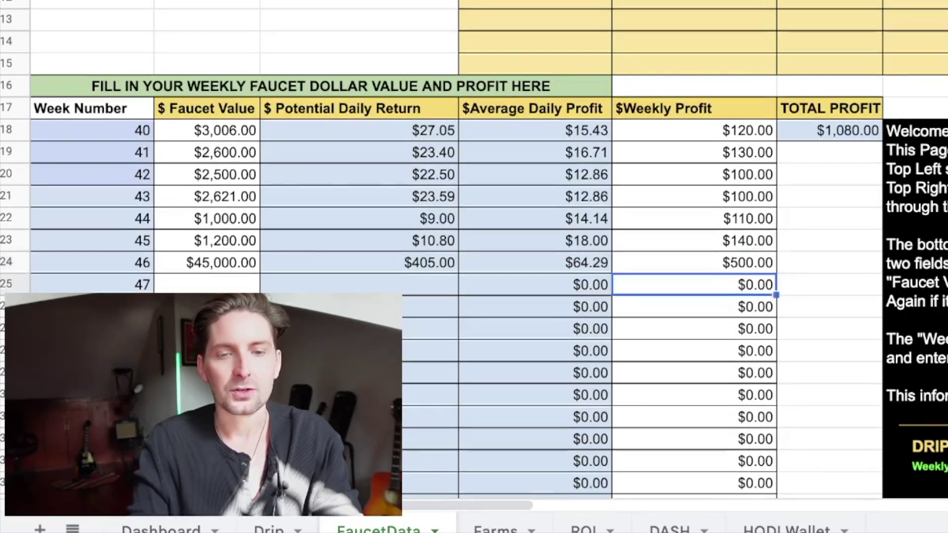
Check the week 46 average daily profit formula and review the Drip Profit Tracker chart on the Dashboard sheet
left_click(564, 259)
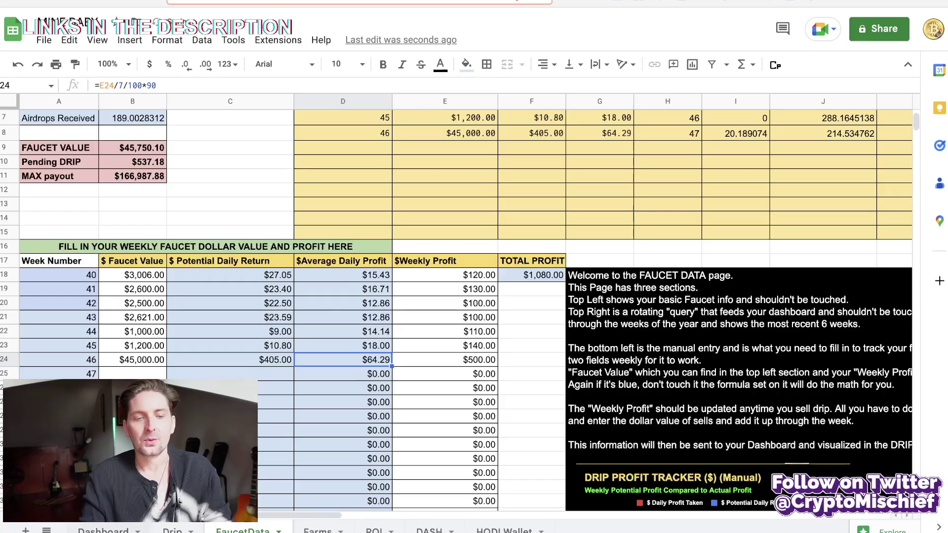
left_click(102, 530)
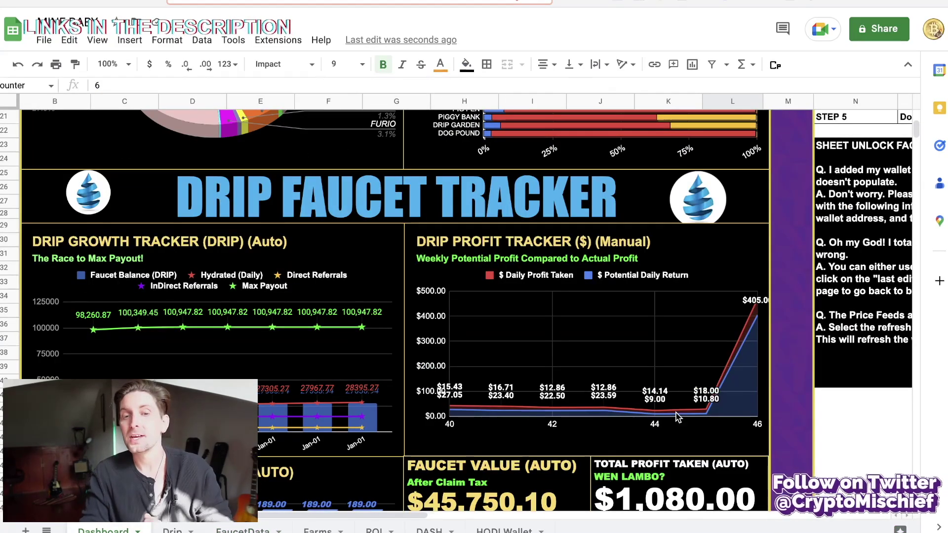
scroll(554, 376, "down", 1)
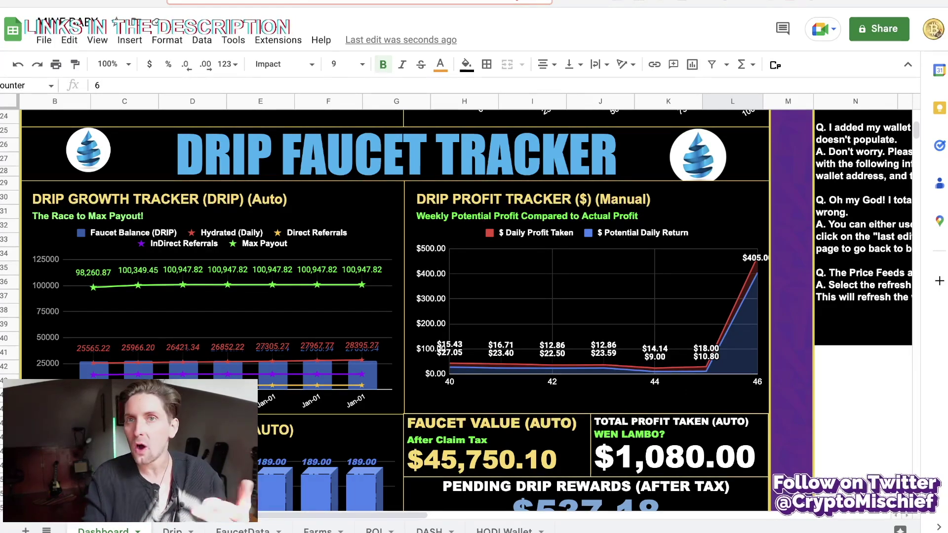
Edit the FaucetData instructions to say the rotating query shows the most recent 7 weeks
left_click(227, 528)
left_click(275, 270)
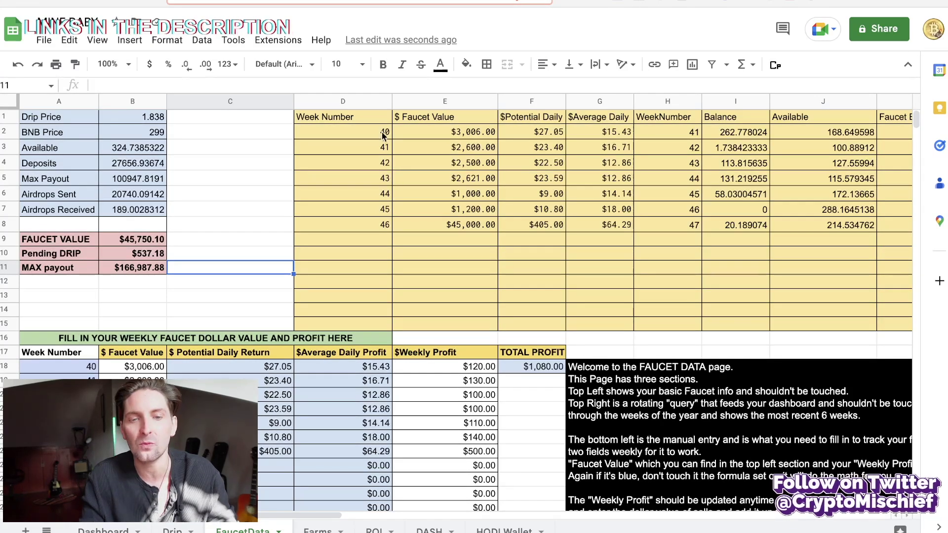
left_click(642, 375)
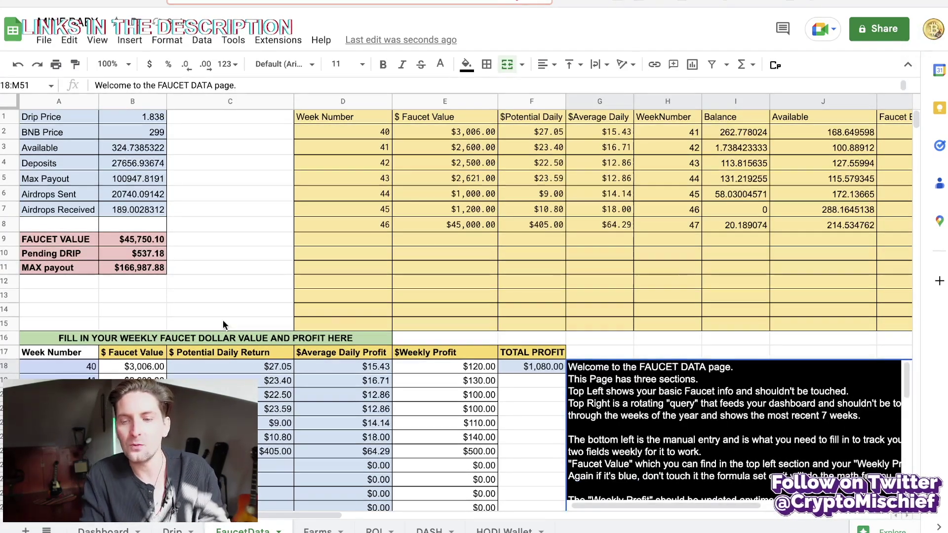
left_click(266, 266)
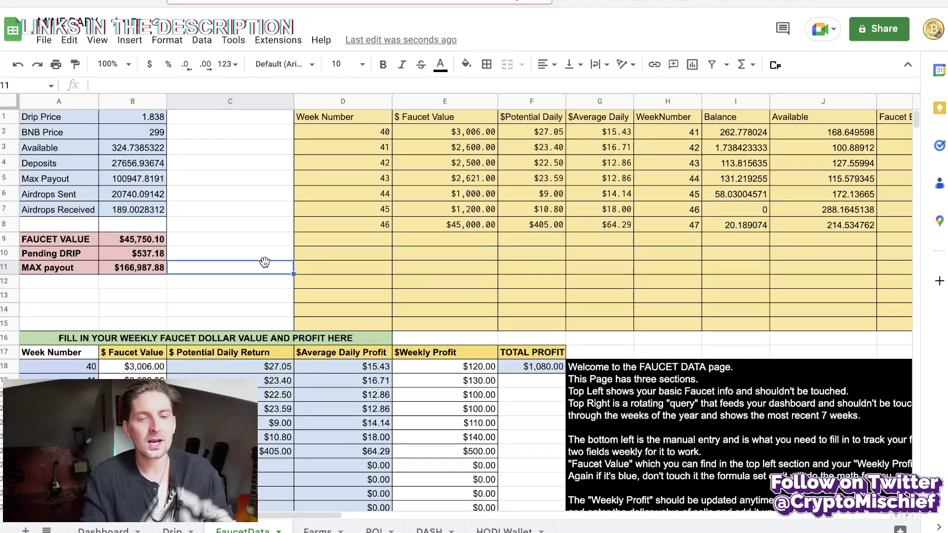
scroll(265, 262, "down", 5)
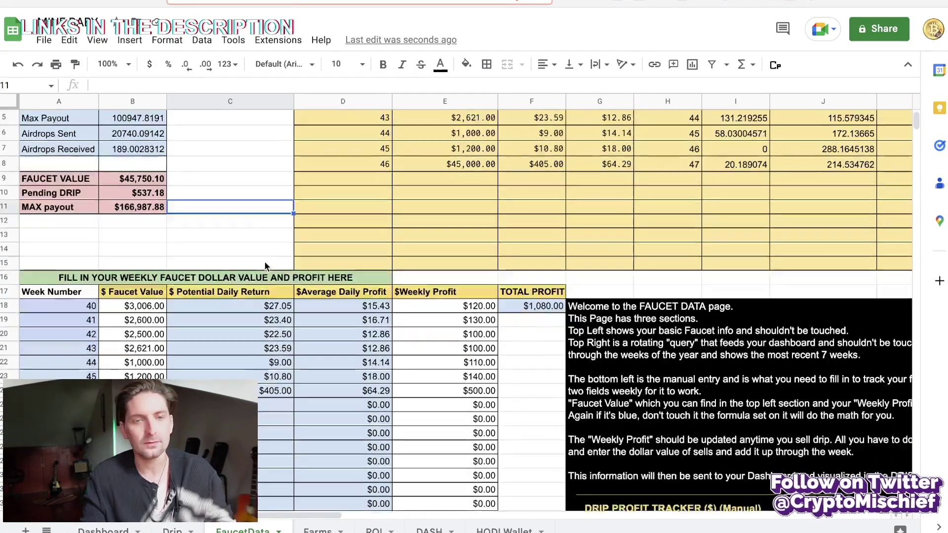
scroll(264, 266, "up", 5)
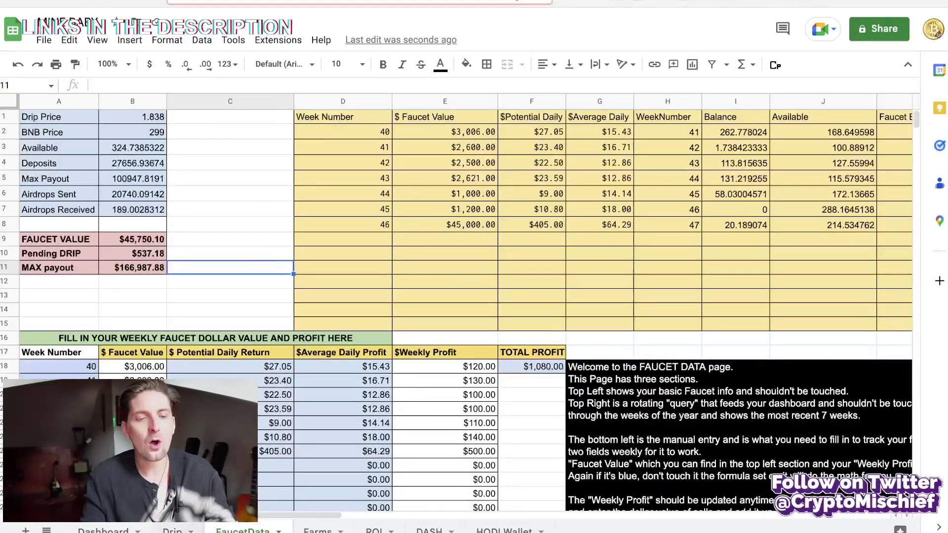
Examine the DRIP row on the DASH sheet and the formulas that import its values from the Drip sheet
left_click(173, 531)
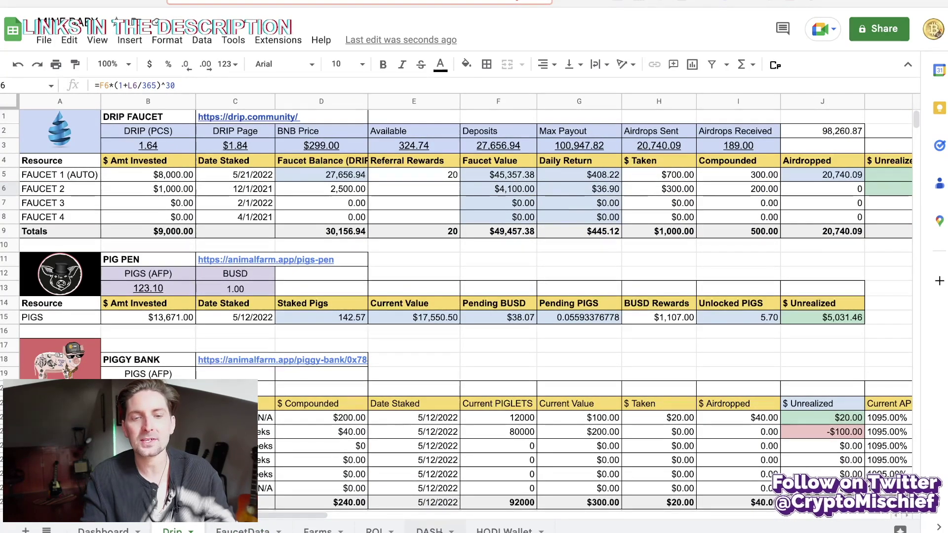
left_click(429, 529)
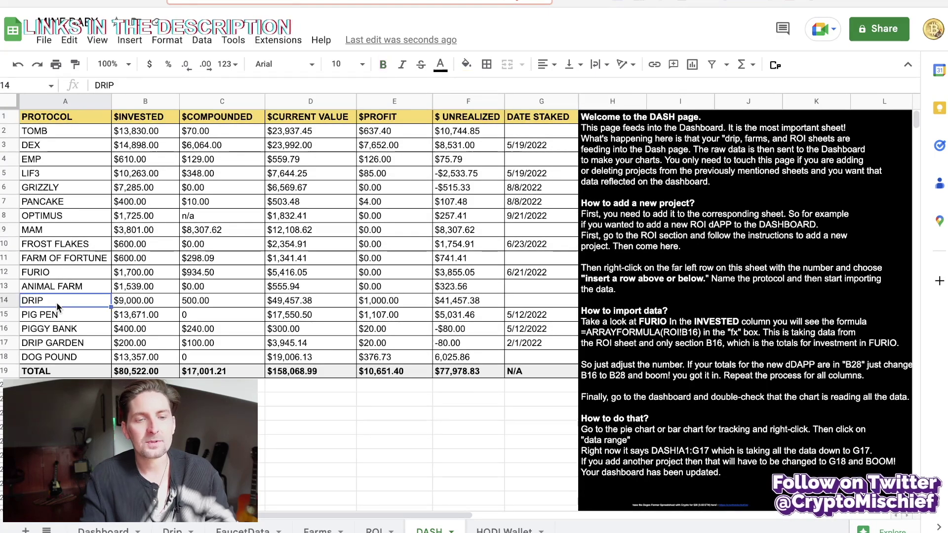
left_click(133, 301)
key("Right")
key("Right")
key("Right")
key("Right")
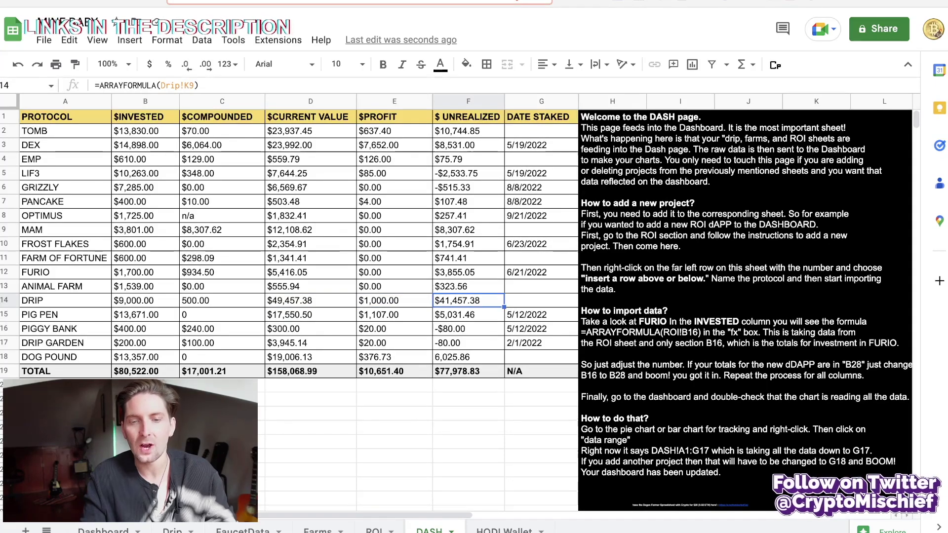
key("Left")
key("Left")
key("Left")
key("Left")
key("Right")
key("Right")
key("Right")
key("Left")
key("Left")
key("Left")
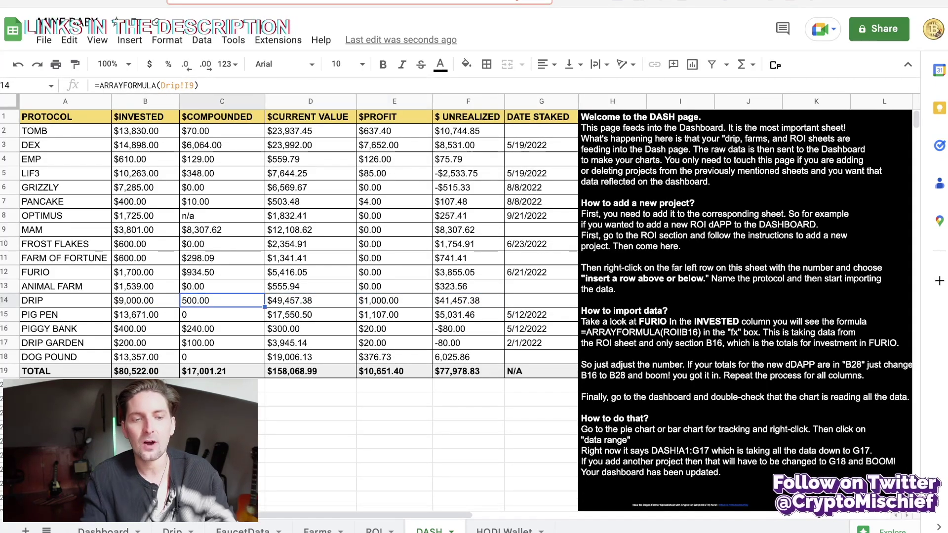
Return to the Drip sheet and inspect the $ Taken column down to its Totals formula
left_click(173, 529)
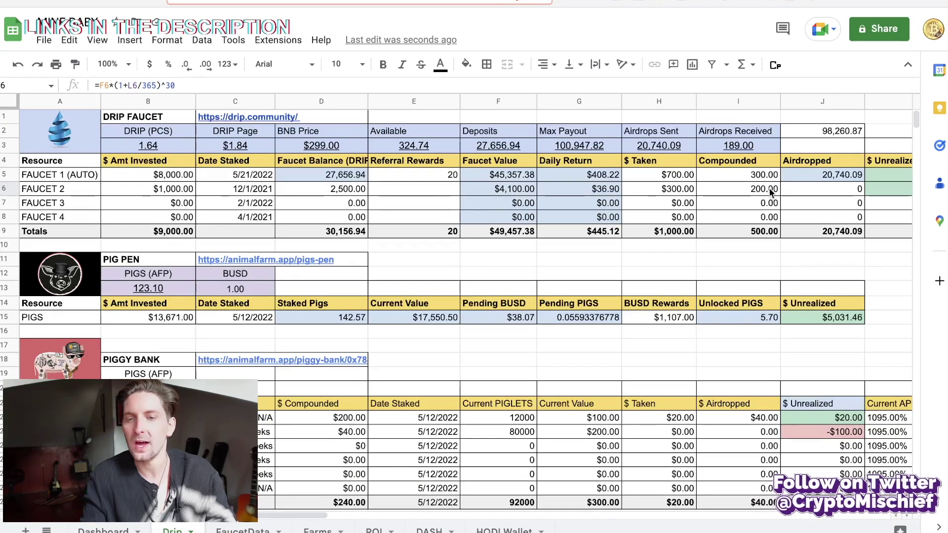
left_click(669, 188)
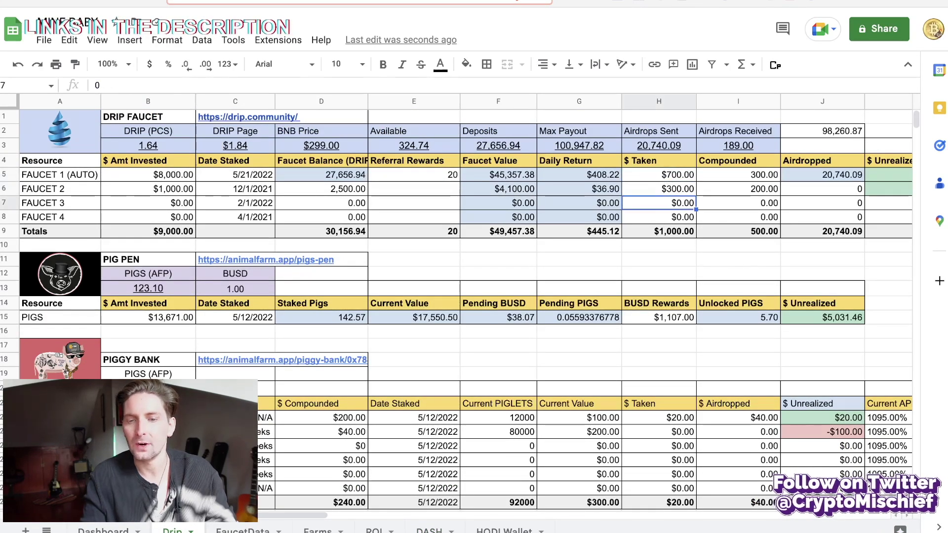
key("Down")
key("Down")
key("Down")
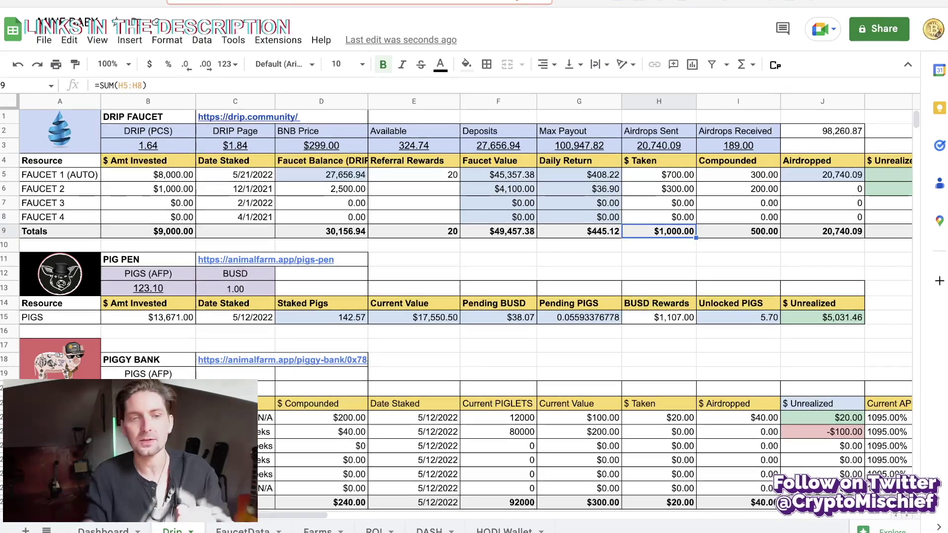